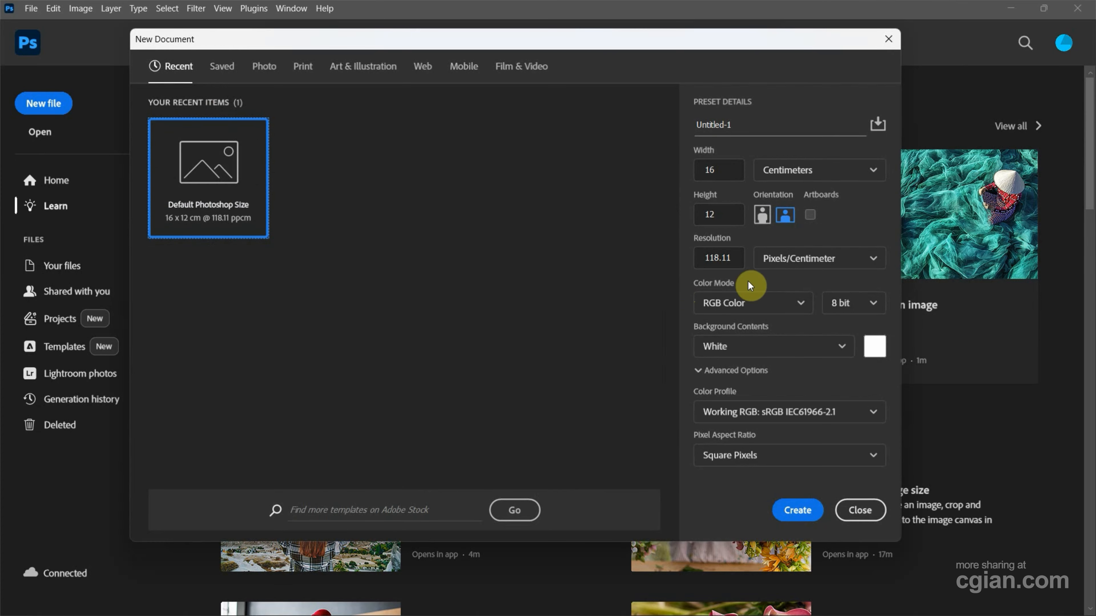
# - Create a white 16 x 12 cm RGB document and dock the Layers panel beside the canvas
pyautogui.click(798, 511)
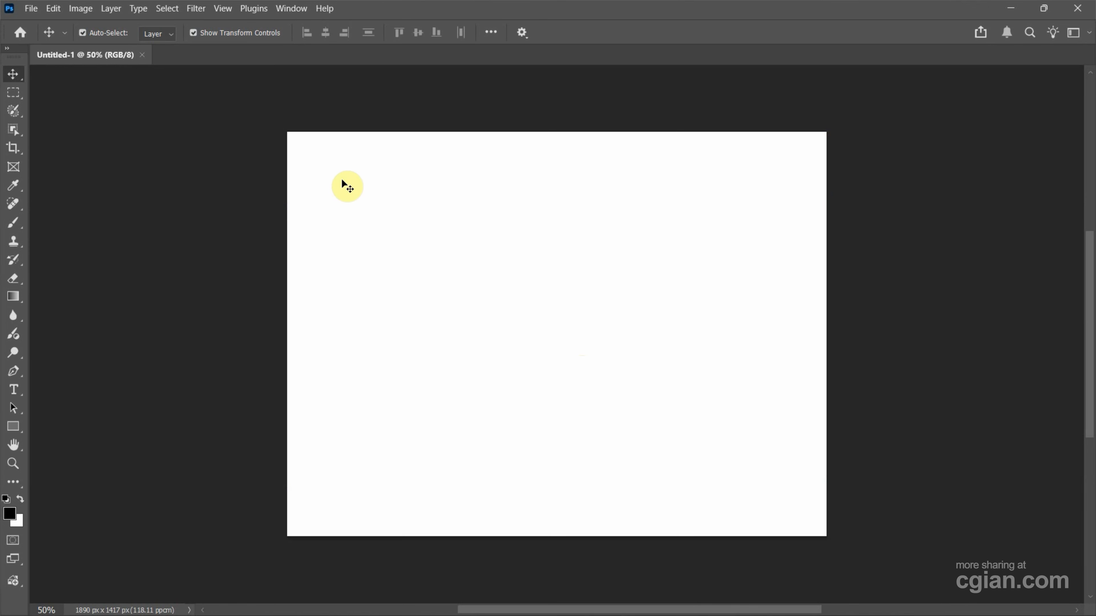
pyautogui.click(288, 8)
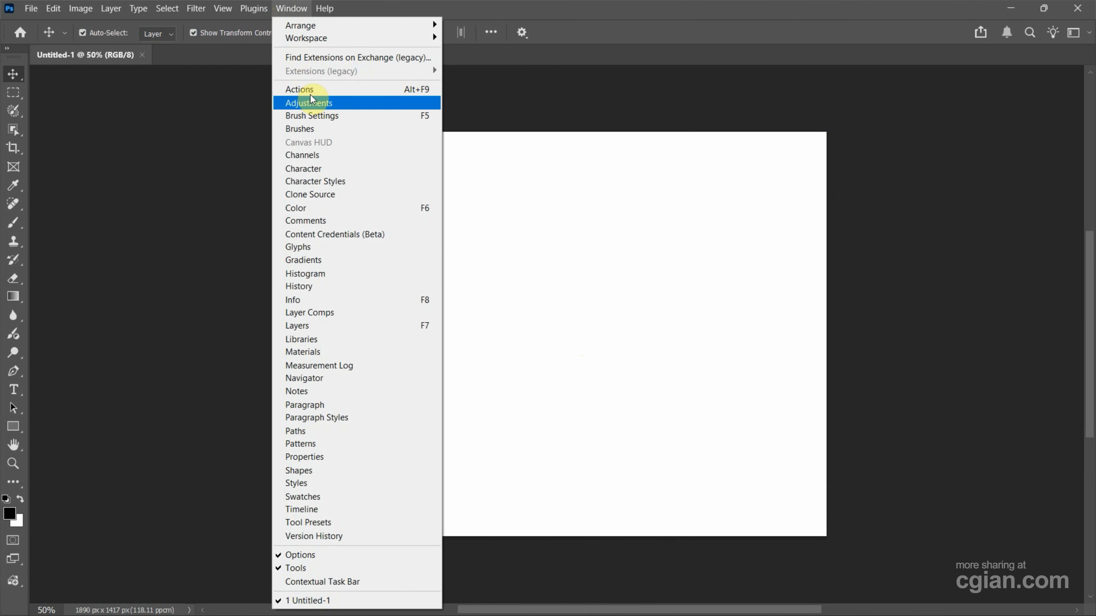
pyautogui.click(343, 326)
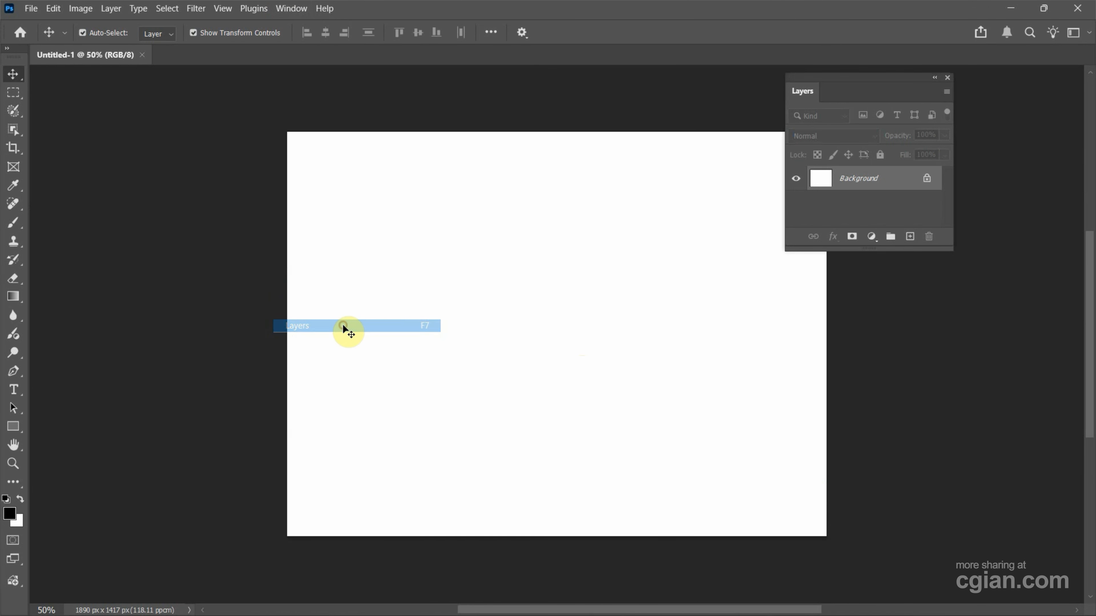
pyautogui.moveTo(870, 80); pyautogui.dragTo(1090, 106)
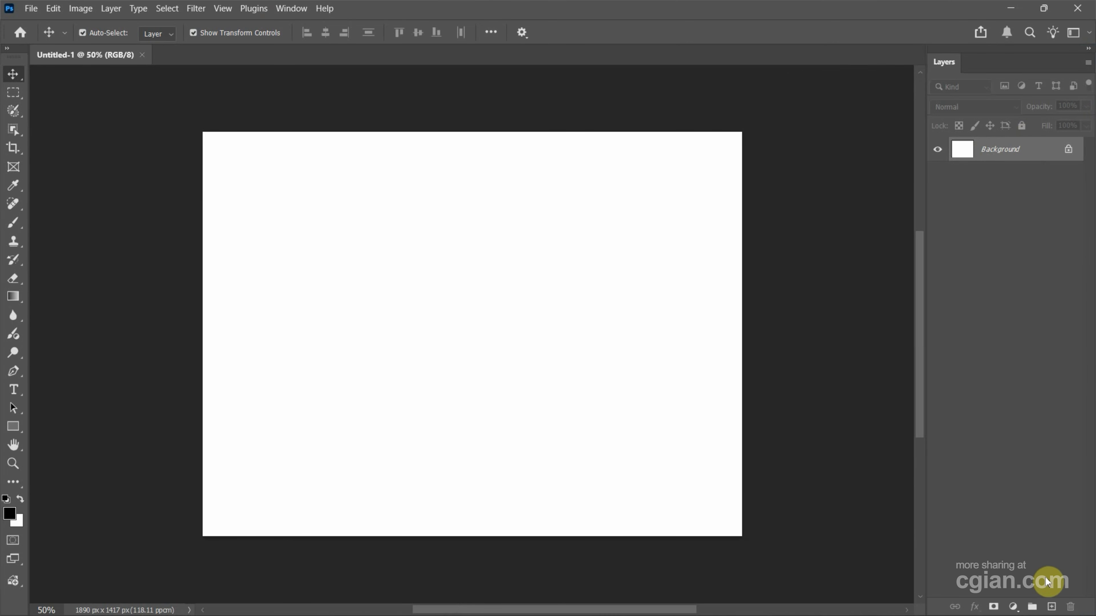
# - Add a new empty layer above the Background and make it the active layer
pyautogui.click(1051, 607)
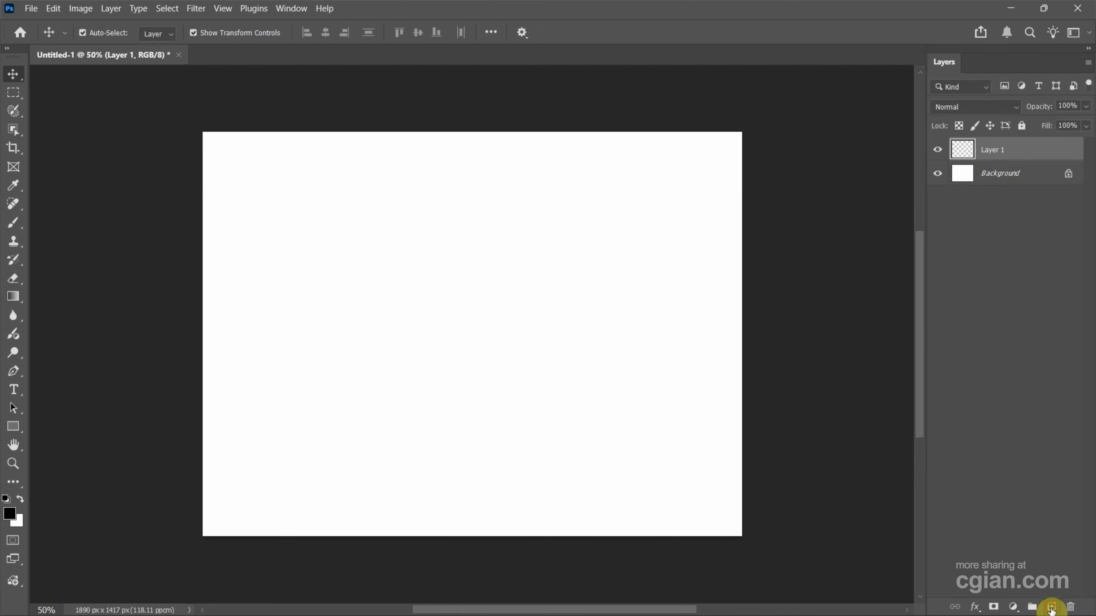
pyautogui.click(1026, 195)
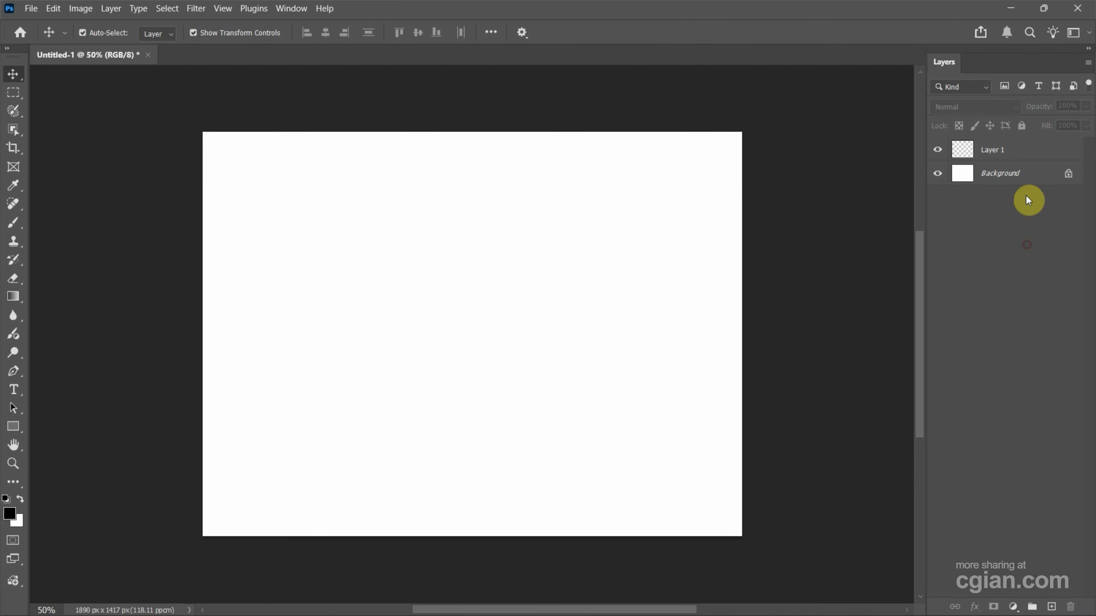
pyautogui.click(1020, 158)
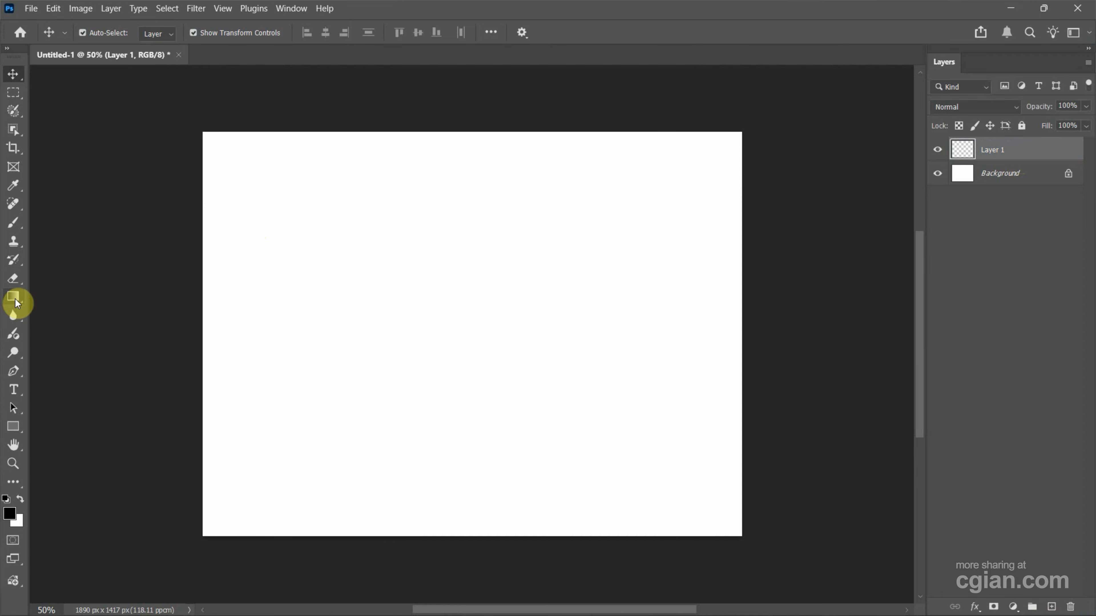
# - Activate the Gradient Tool and choose the black-to-white preset from the Basics group
pyautogui.click(16, 299)
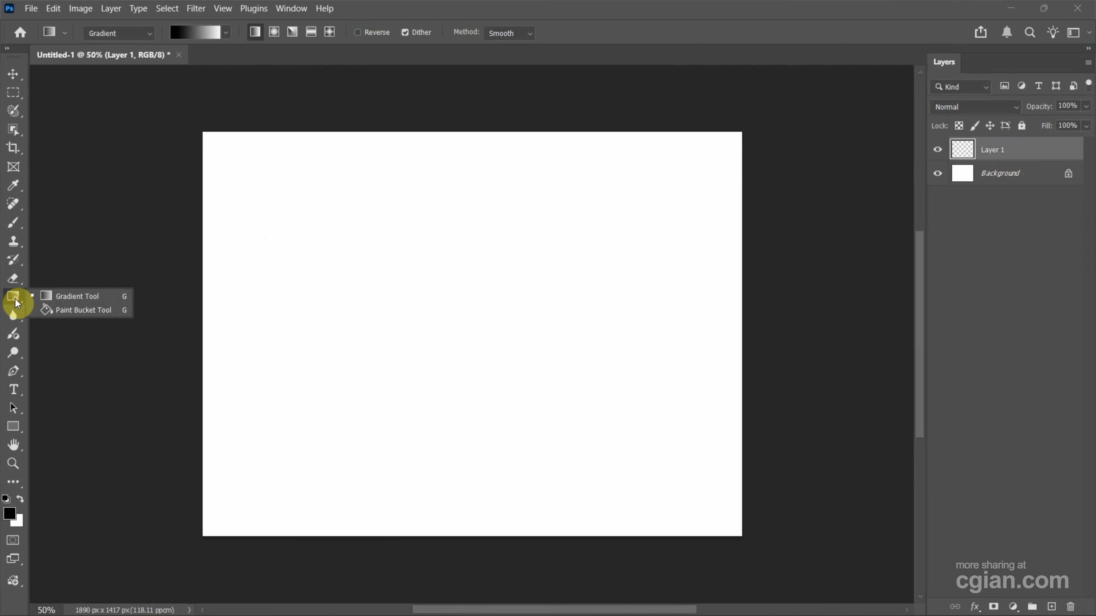
pyautogui.click(69, 299)
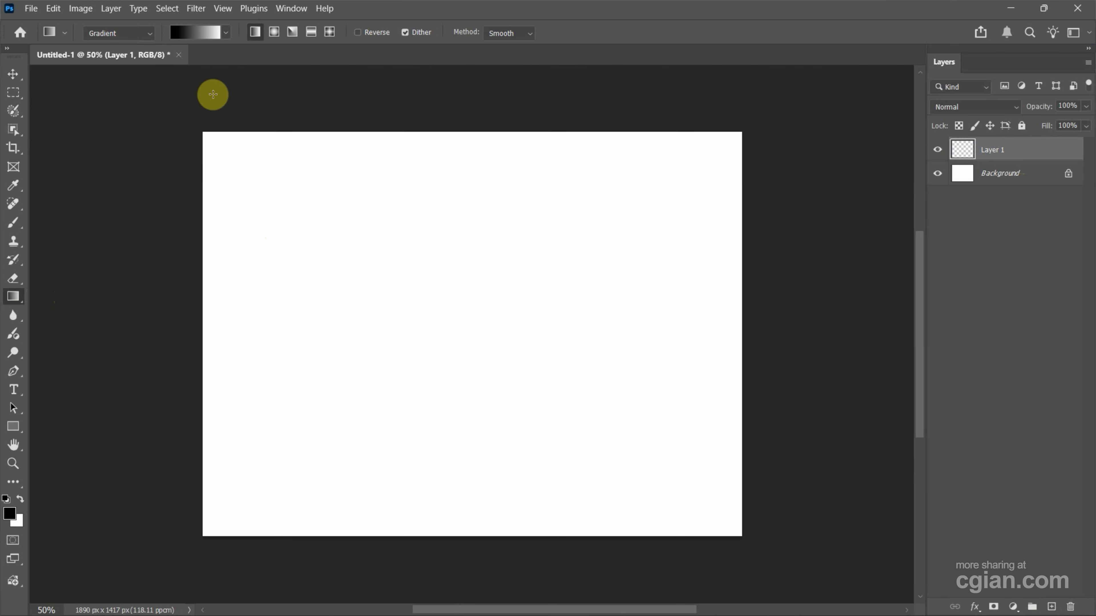
pyautogui.click(225, 33)
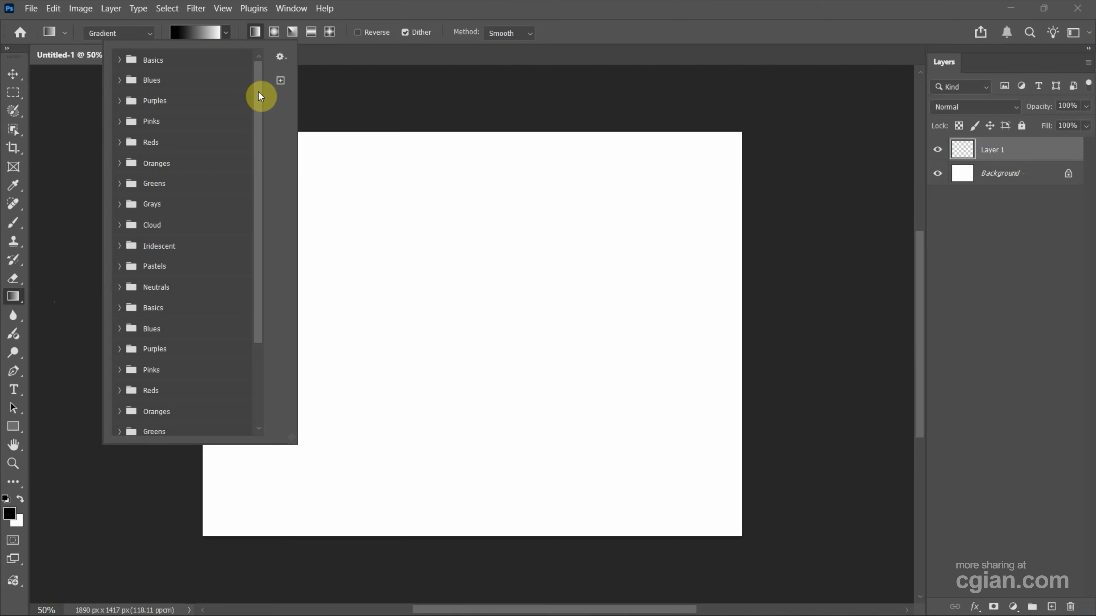
pyautogui.click(118, 59)
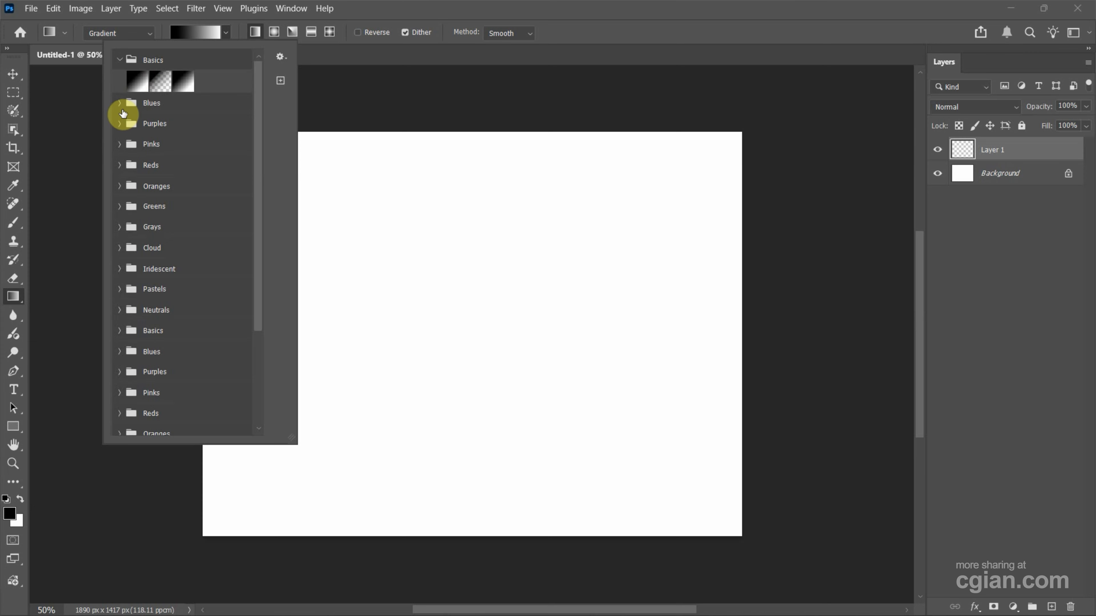
pyautogui.click(150, 104)
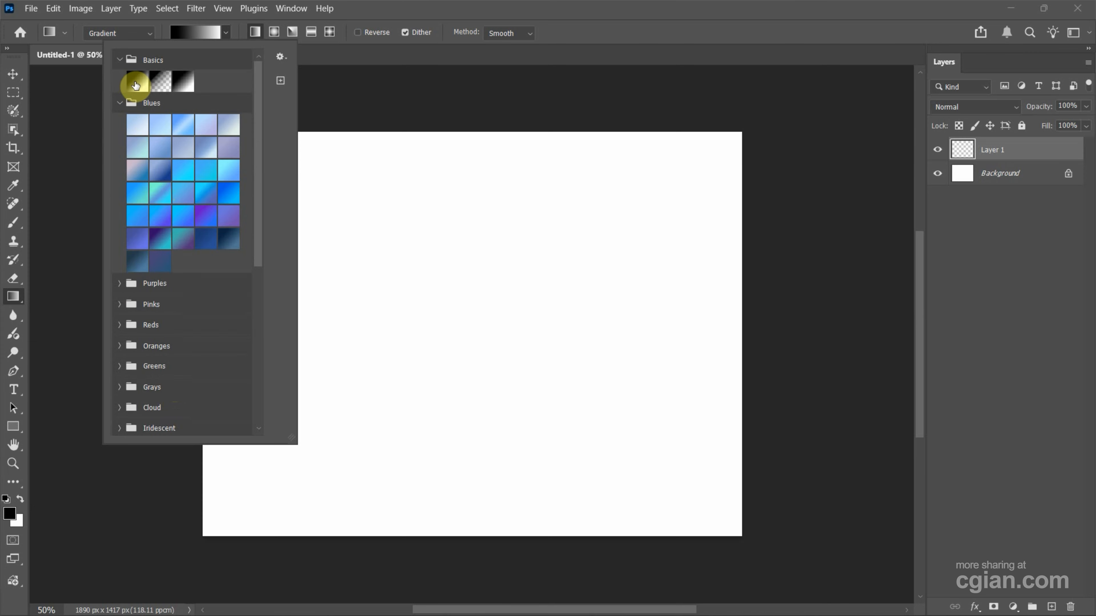
pyautogui.click(134, 81)
pyautogui.click(370, 83)
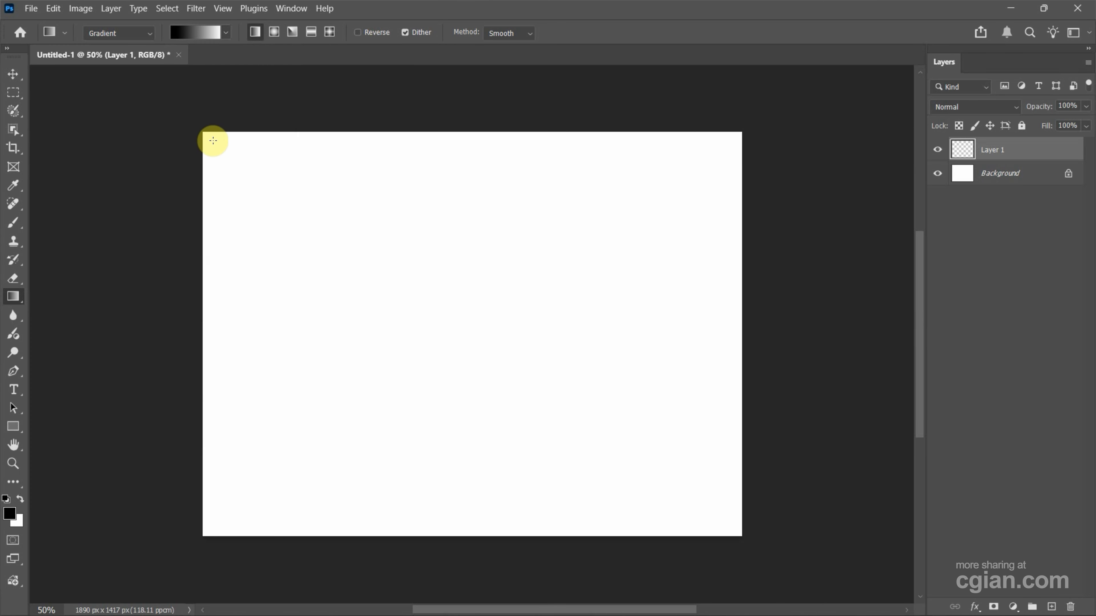
# - Draw a linear gradient over the canvas in two diagonal directions, finishing with a horizontal one from the centre to near the right edge
pyautogui.moveTo(213, 140); pyautogui.dragTo(703, 505)
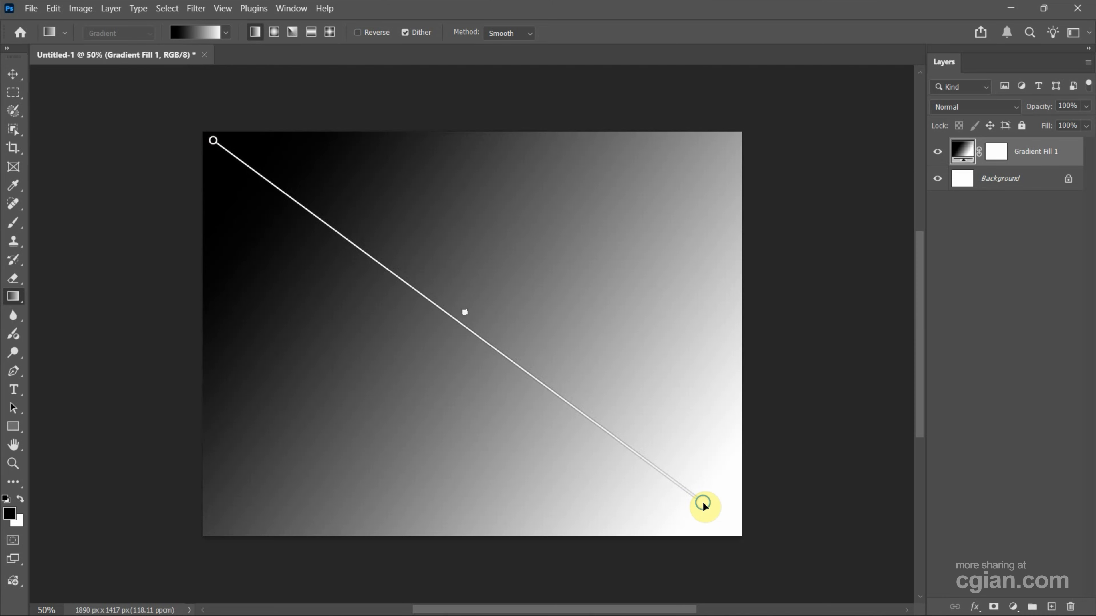
pyautogui.moveTo(465, 373); pyautogui.dragTo(704, 175)
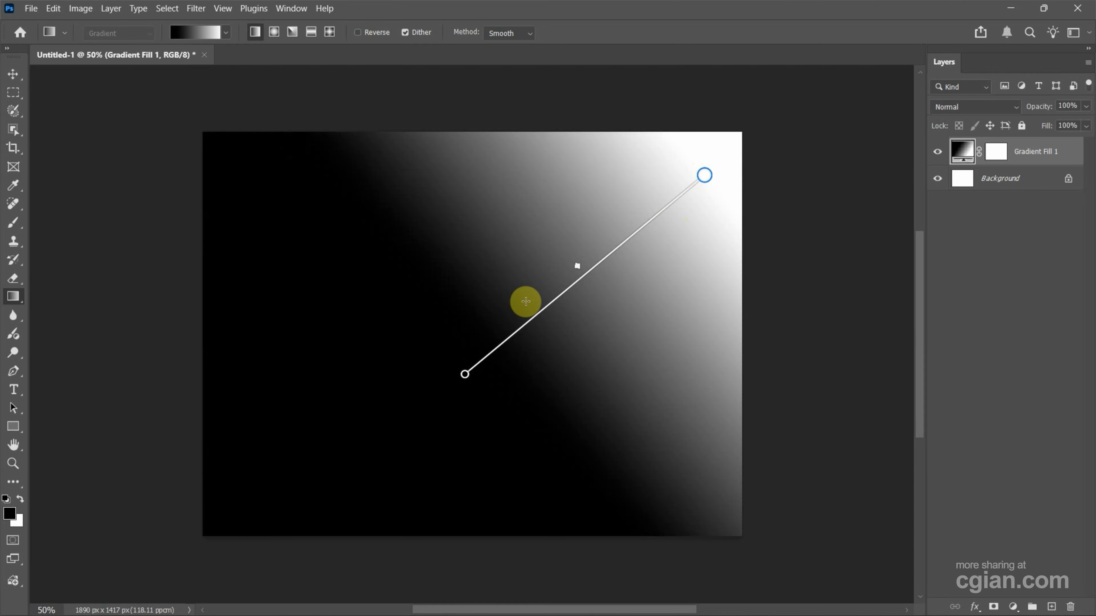
pyautogui.moveTo(463, 325); pyautogui.dragTo(723, 325)
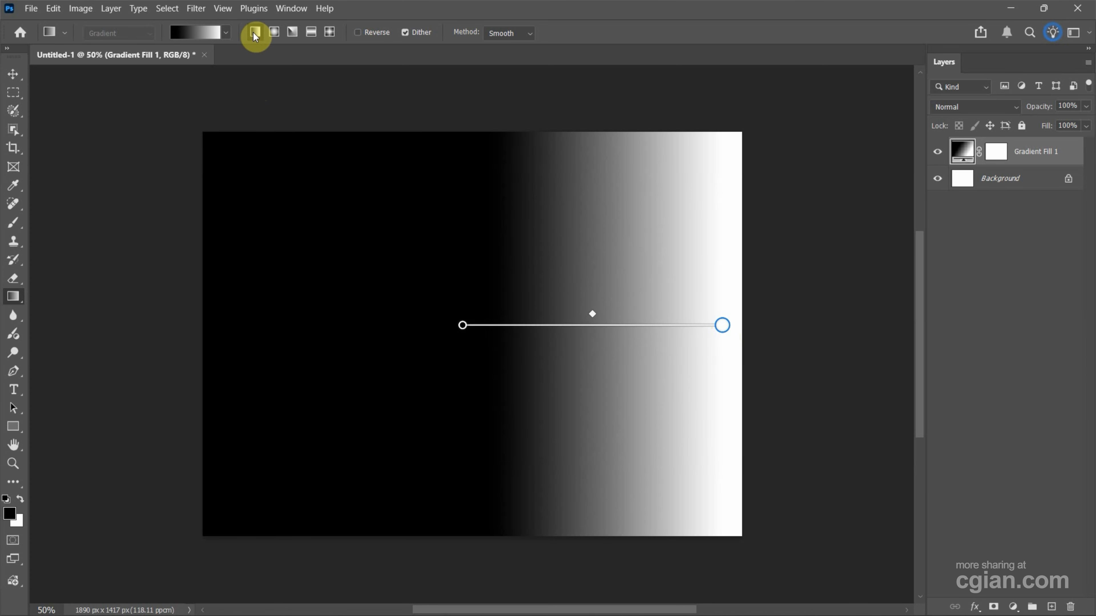
# - Try the radial, angle, reflected and diamond styles on the gradient, and switch Reverse on and off again
pyautogui.click(275, 33)
pyautogui.click(289, 34)
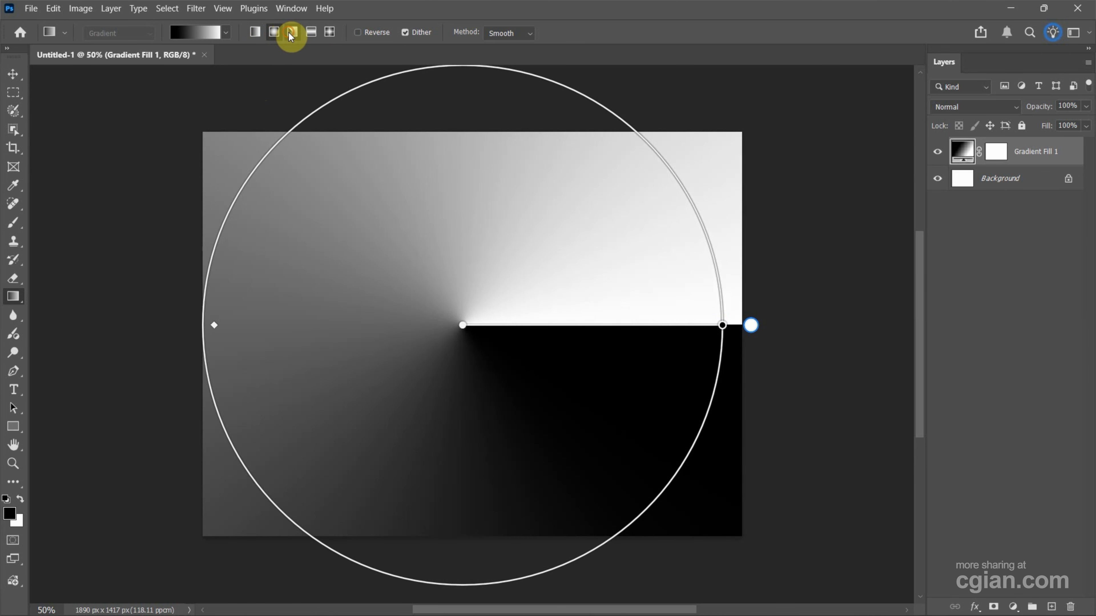
pyautogui.click(314, 33)
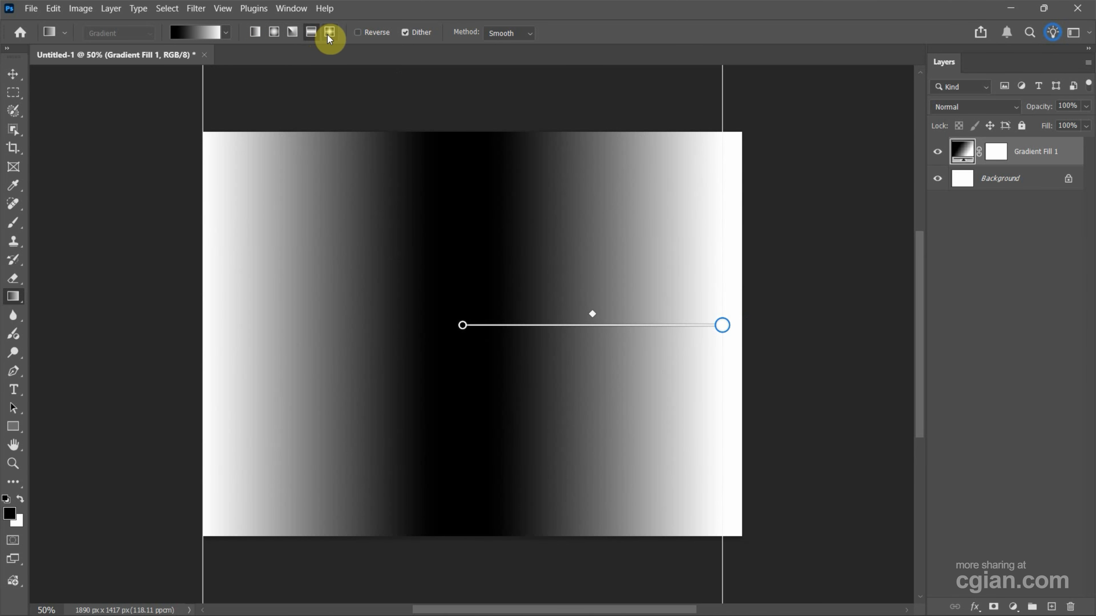
pyautogui.click(329, 33)
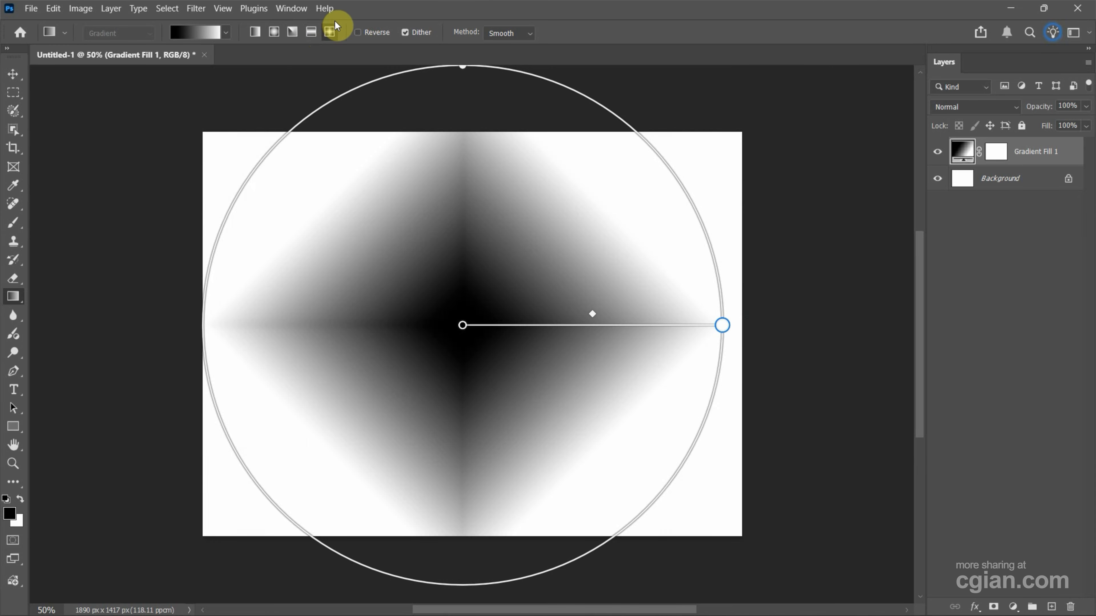
pyautogui.click(358, 31)
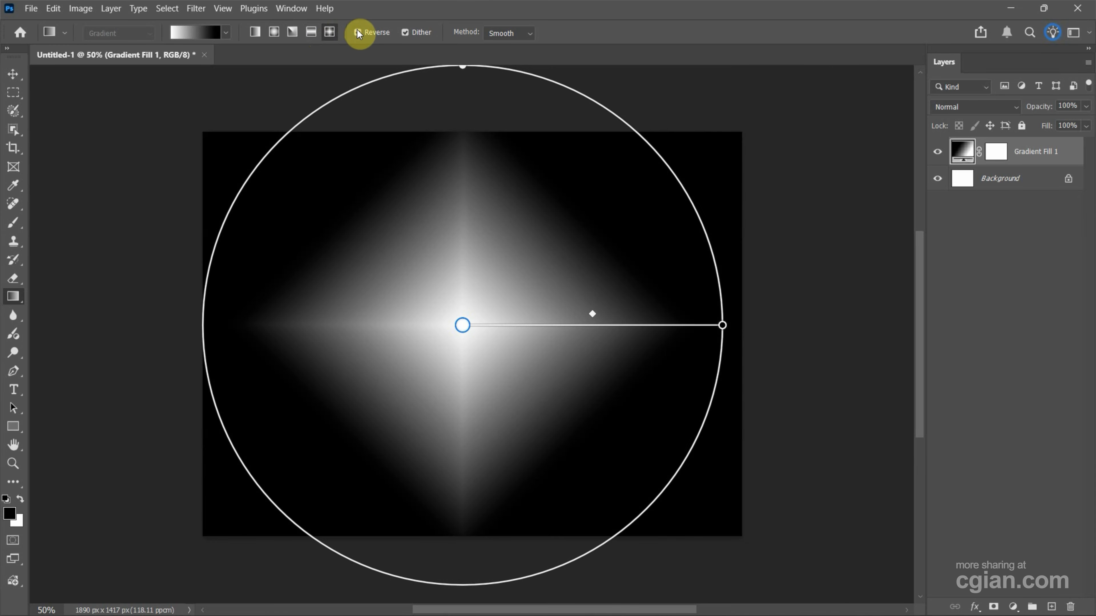
pyautogui.click(358, 31)
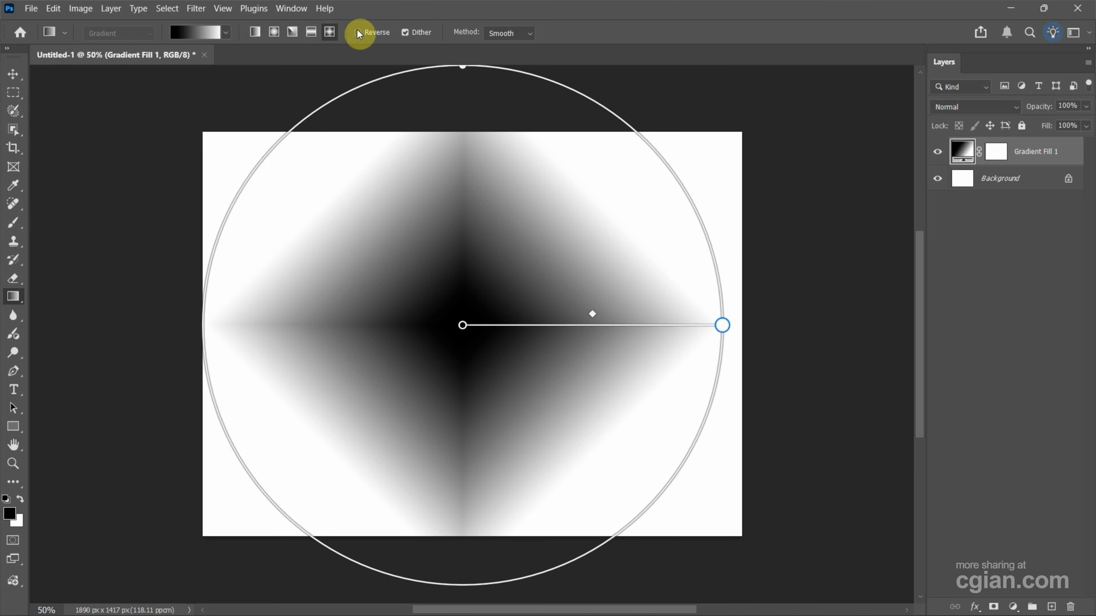
# - Show the gradient fill's properties and set its style to linear
pyautogui.click(289, 10)
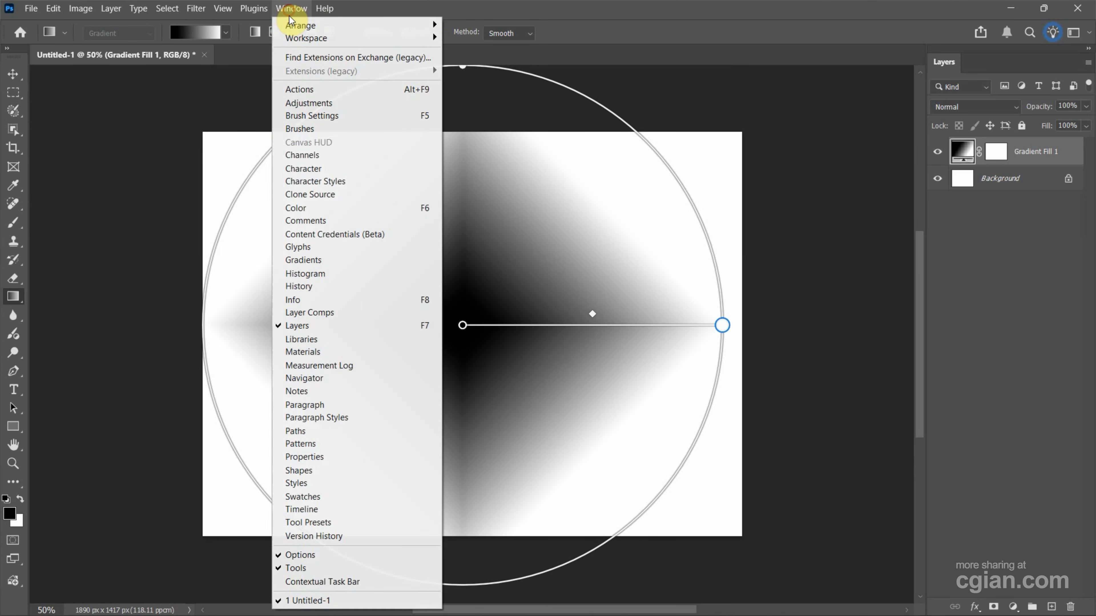
pyautogui.click(310, 456)
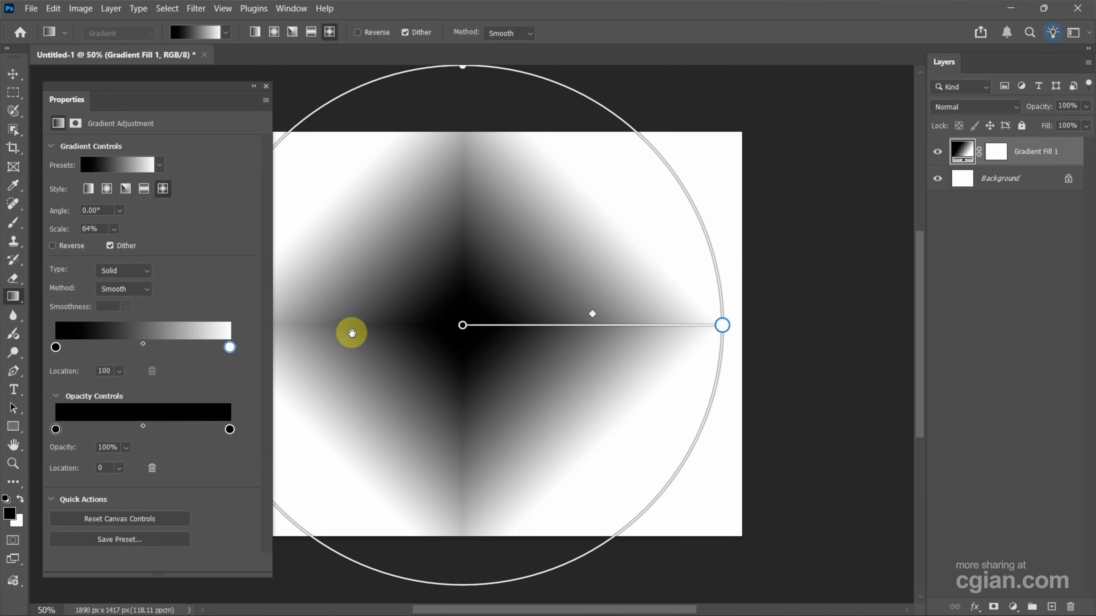
pyautogui.moveTo(357, 330); pyautogui.dragTo(460, 329)
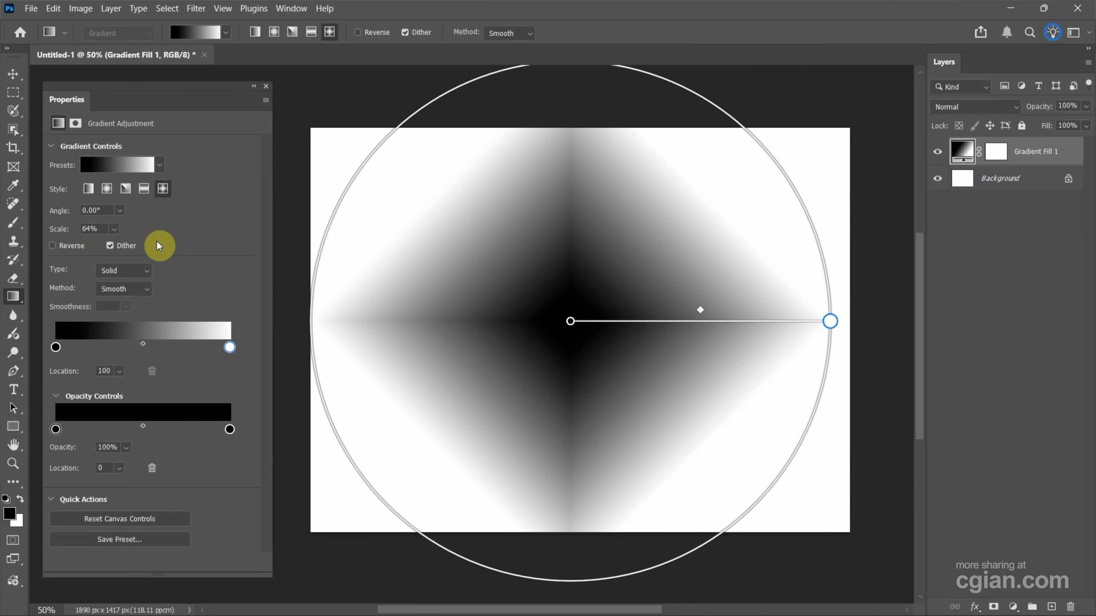
pyautogui.click(89, 191)
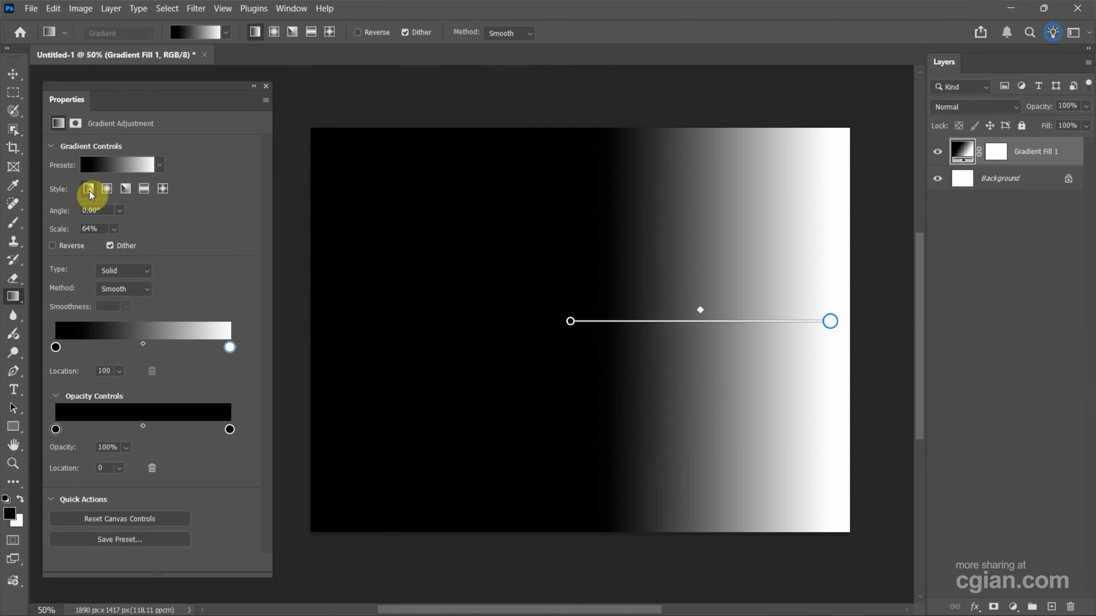
# - Change the gradient's black start colour stop to pink ff35d7
pyautogui.click(57, 348)
pyautogui.doubleClick(57, 347)
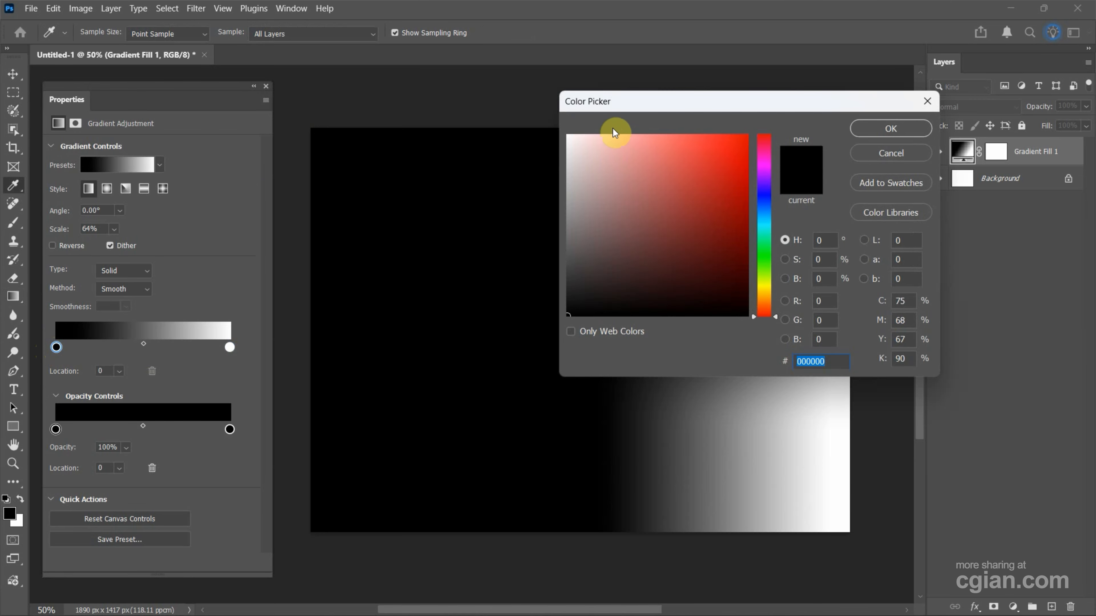
pyautogui.moveTo(613, 202); pyautogui.dragTo(712, 124)
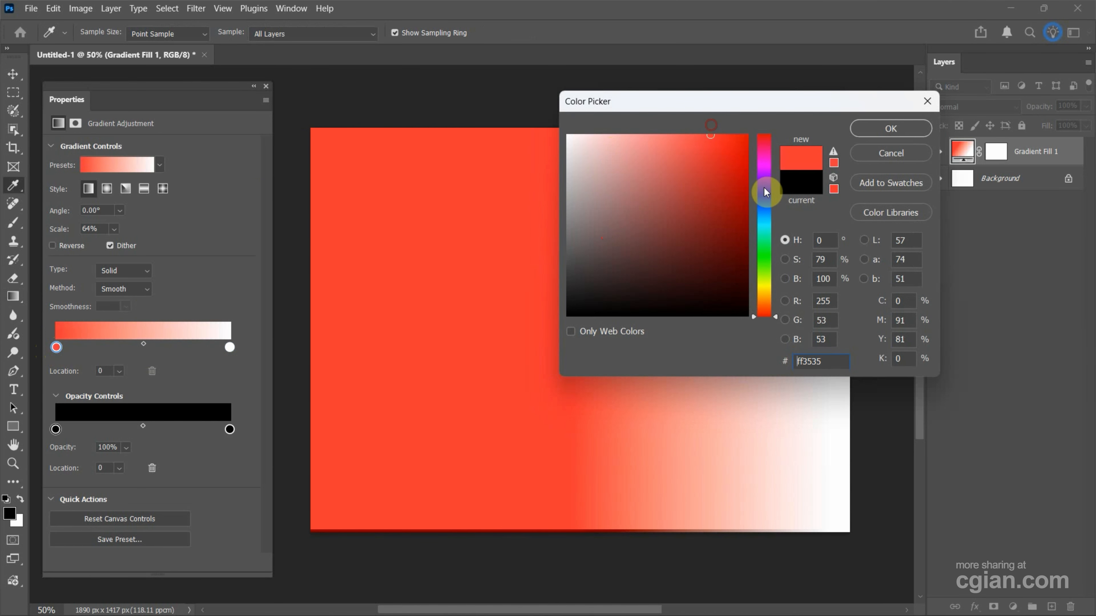
pyautogui.click(759, 164)
pyautogui.moveTo(758, 163); pyautogui.dragTo(760, 161)
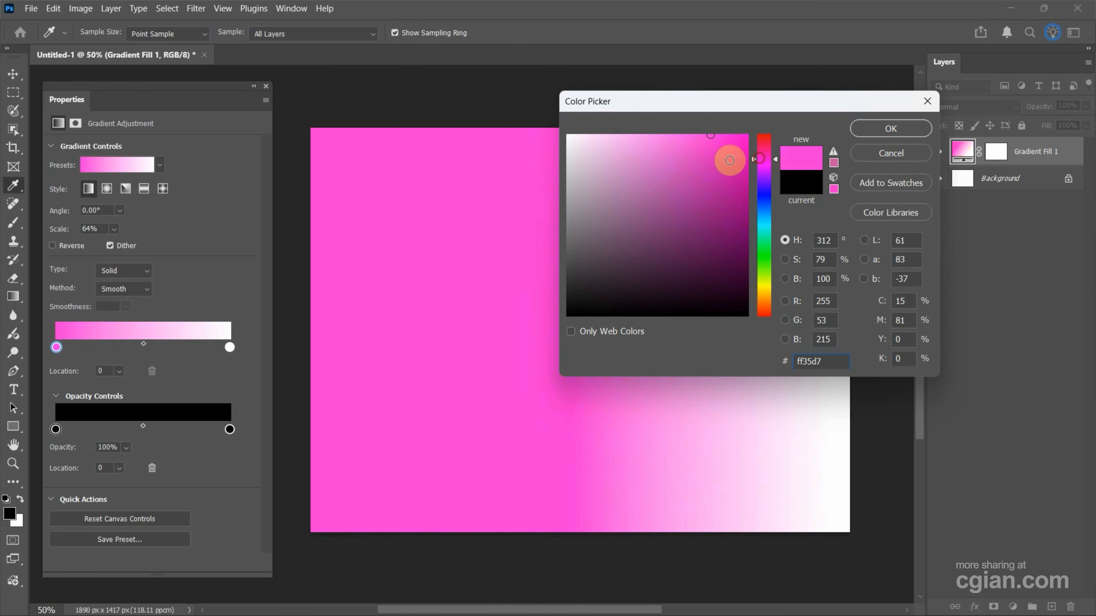
pyautogui.click(866, 126)
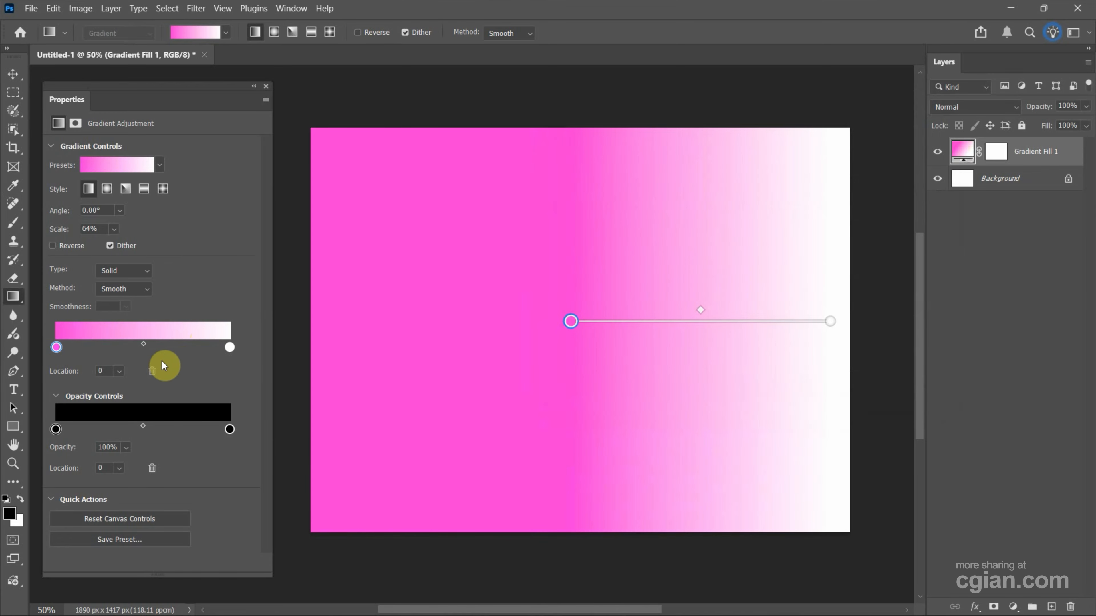
# - Change the gradient's white end colour stop to a bright blue
pyautogui.doubleClick(229, 347)
pyautogui.click(762, 229)
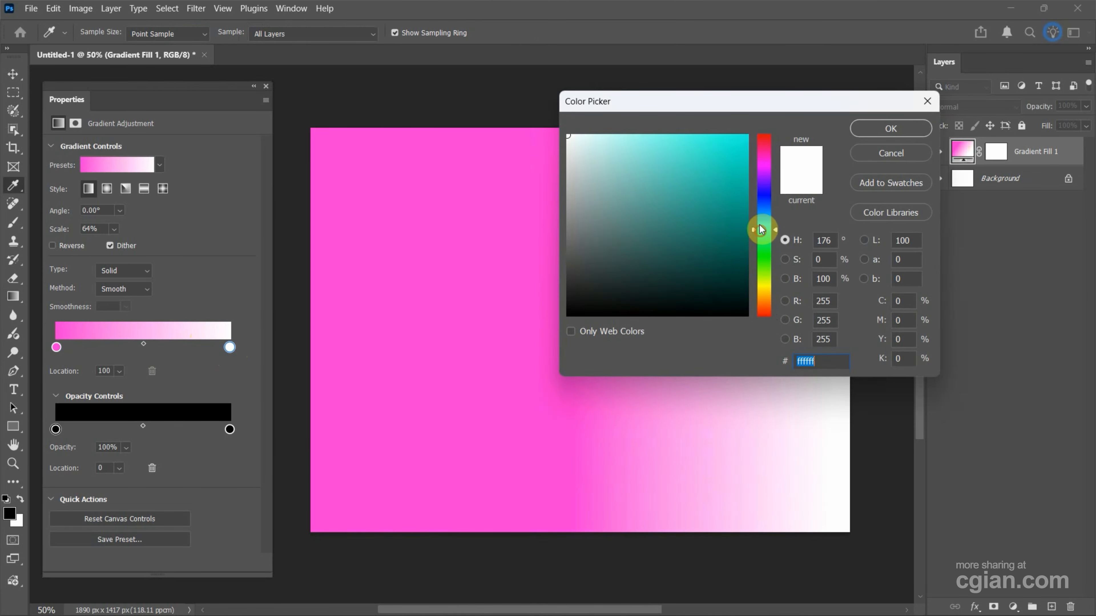
pyautogui.moveTo(761, 230); pyautogui.dragTo(756, 214)
pyautogui.moveTo(712, 177); pyautogui.dragTo(733, 136)
pyautogui.click(857, 129)
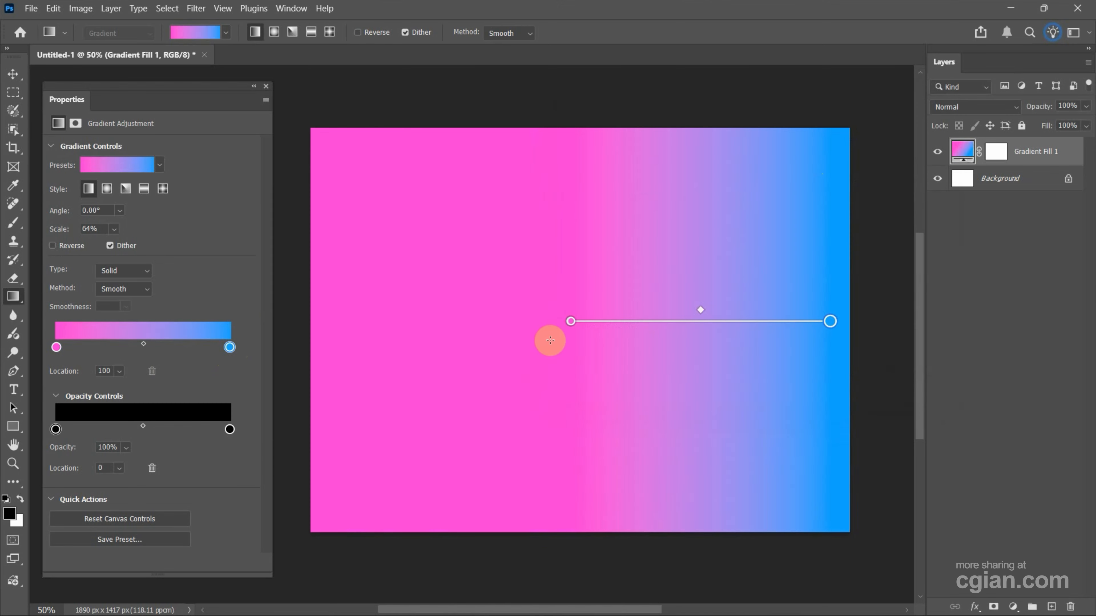
# - Extend the gradient's pink start point to near the canvas's left edge and adjust the colour midpoint close to the middle
pyautogui.click(570, 322)
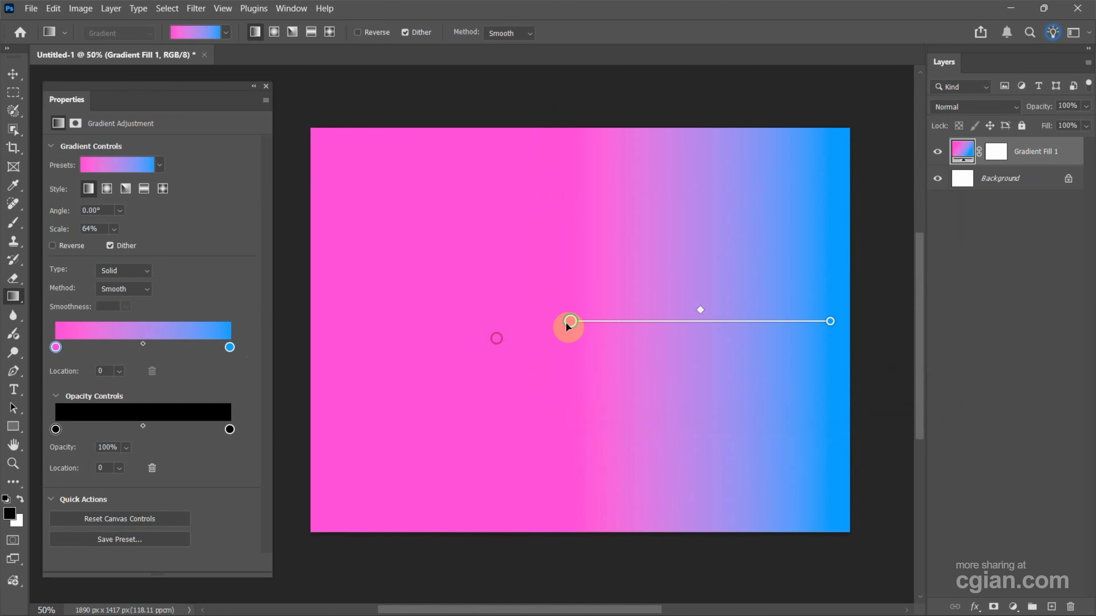
pyautogui.moveTo(568, 322); pyautogui.dragTo(354, 322)
pyautogui.moveTo(592, 308)
pyautogui.mouseDown()
pyautogui.moveTo(455, 308)
pyautogui.moveTo(599, 304)
pyautogui.mouseUp()
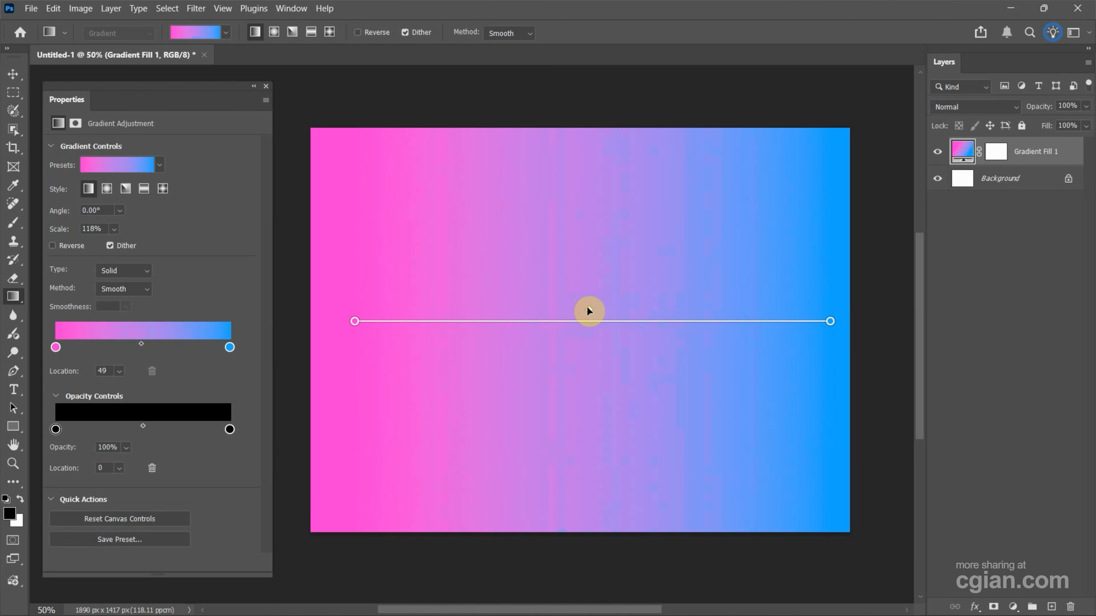
# - Add a colour stop at location 60 on the gradient and change its colour to a pinkish red
pyautogui.click(160, 347)
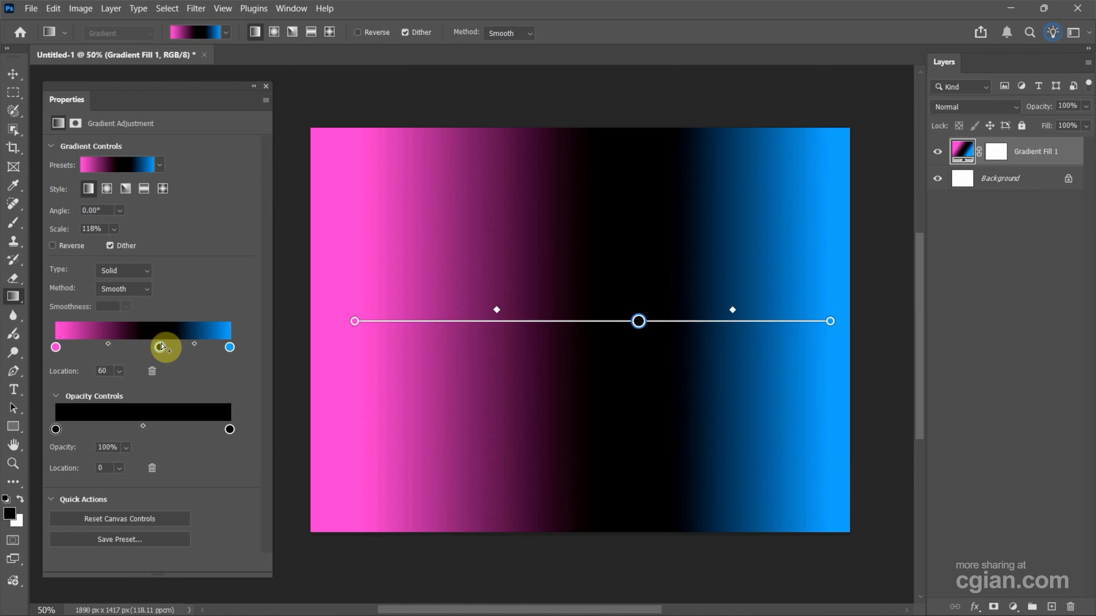
pyautogui.doubleClick(160, 347)
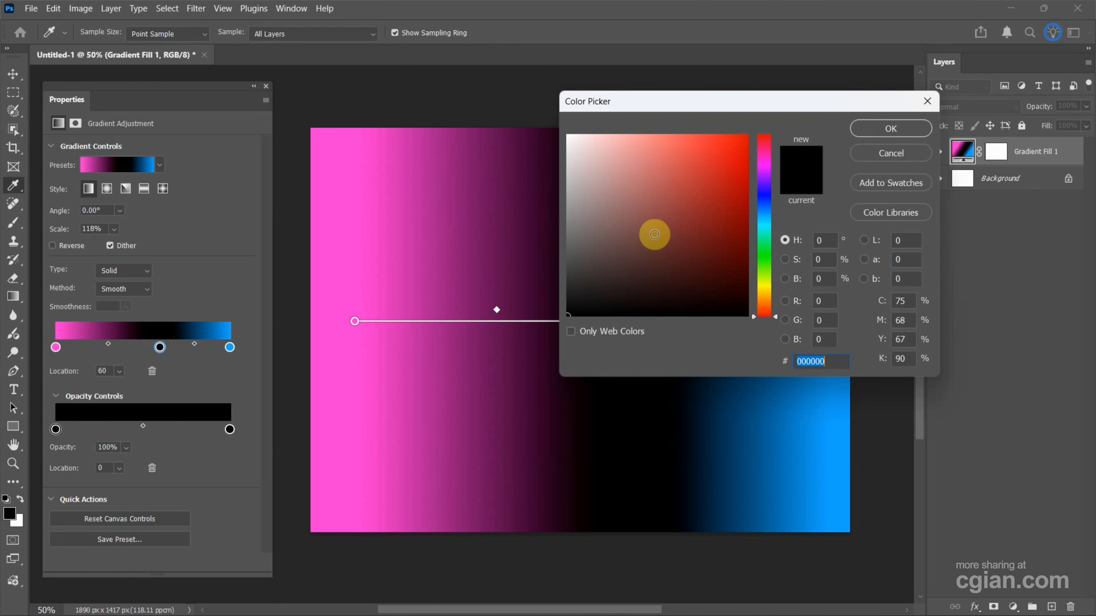
pyautogui.moveTo(678, 201); pyautogui.dragTo(713, 135)
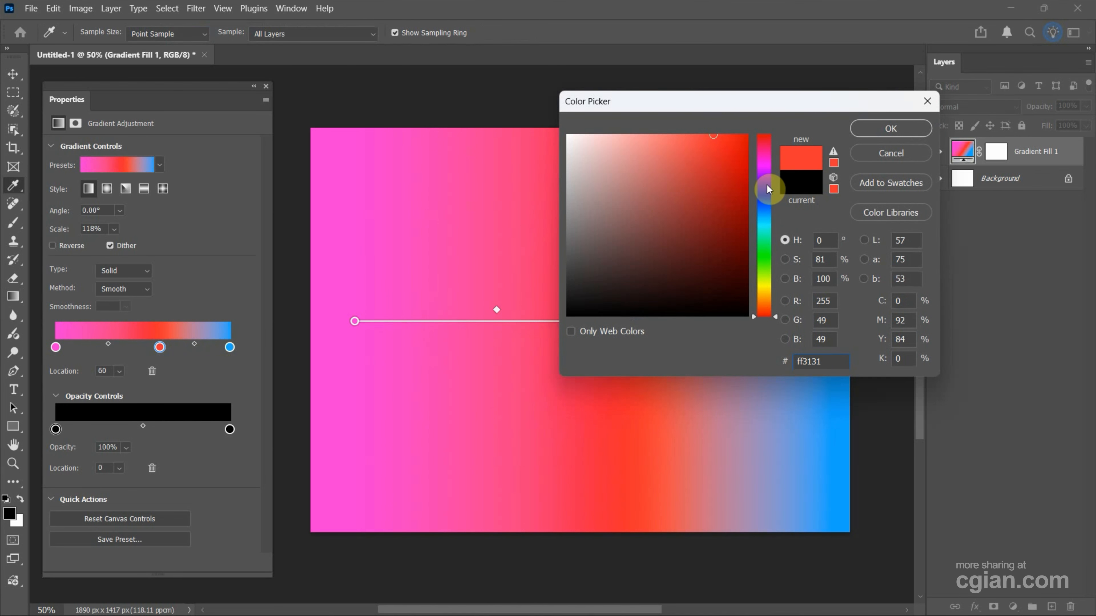
pyautogui.moveTo(767, 185); pyautogui.dragTo(766, 144)
pyautogui.click(901, 132)
pyautogui.click(638, 321)
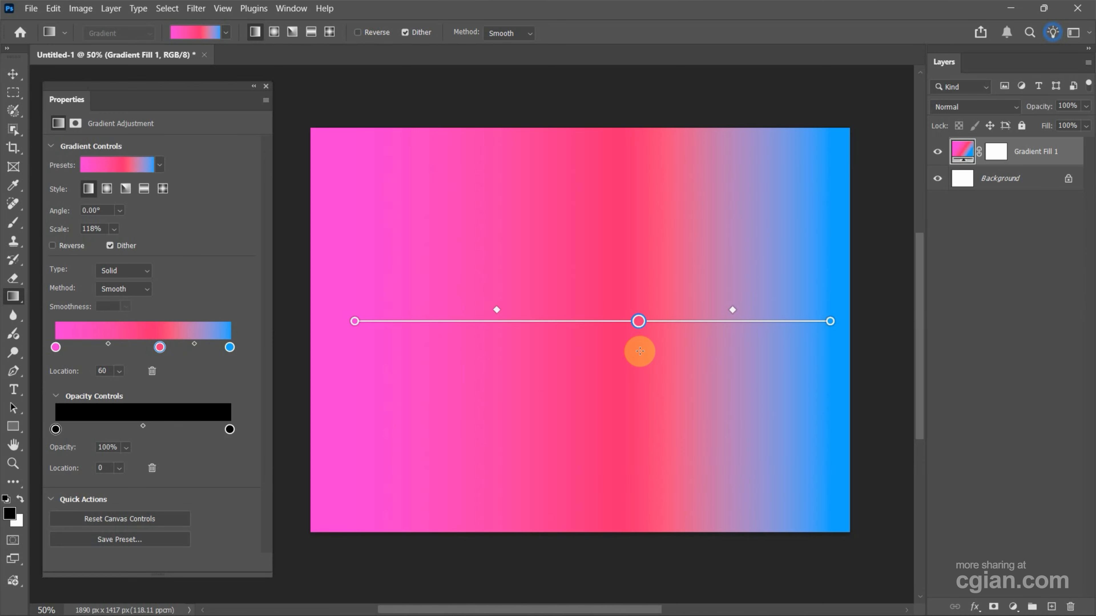
# - Delete the pinkish-red middle colour stop from the gradient
pyautogui.click(229, 348)
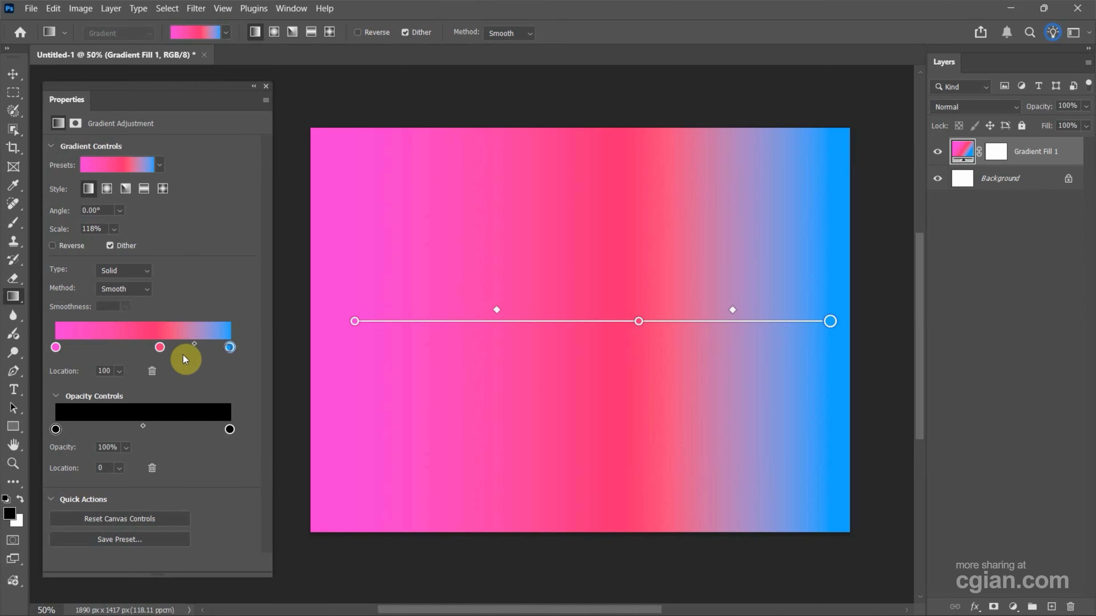
pyautogui.click(158, 348)
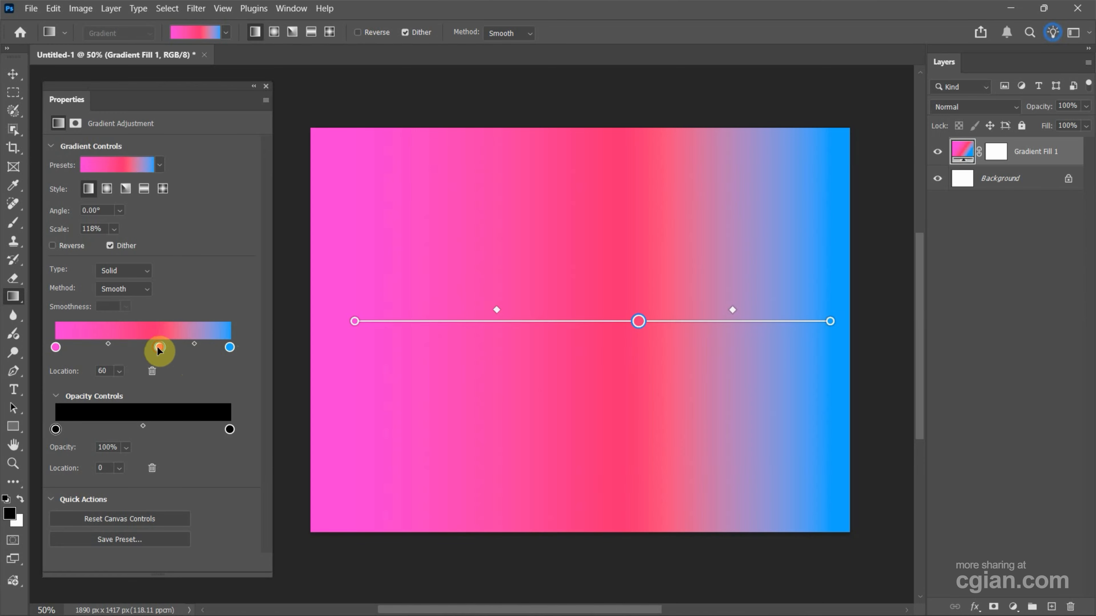
pyautogui.click(152, 372)
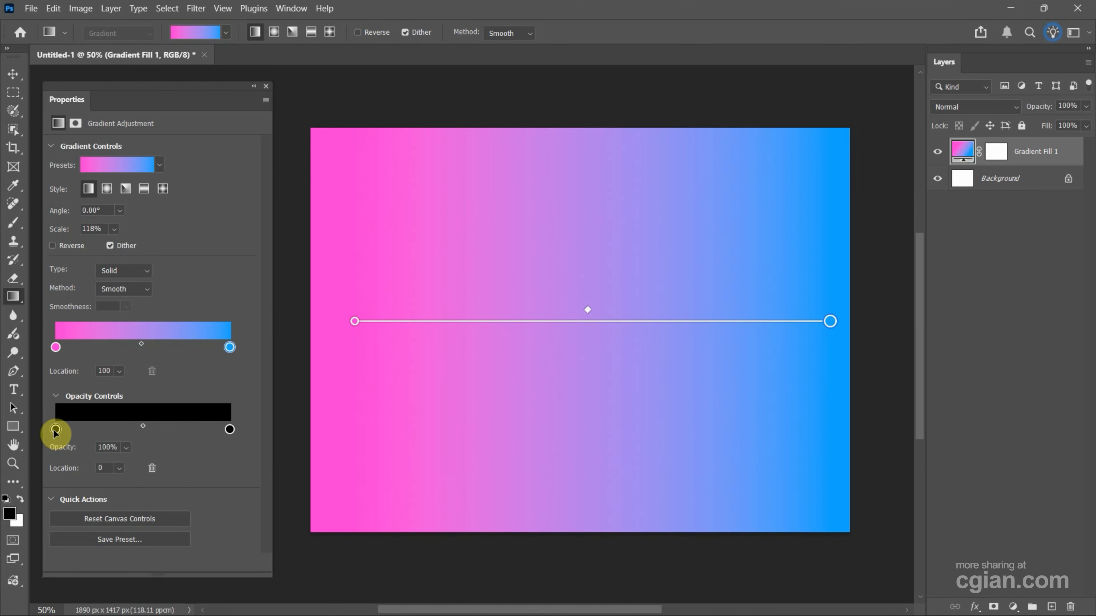
# - Set the opacity of the gradient's end opacity stop to 0%
pyautogui.click(229, 429)
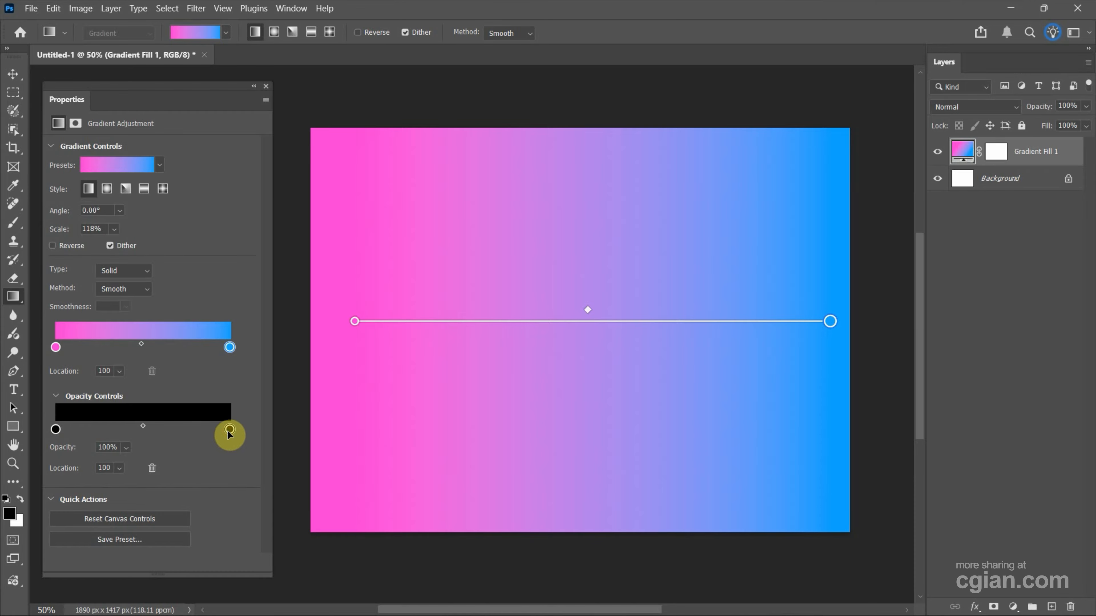
pyautogui.click(126, 447)
pyautogui.moveTo(142, 465); pyautogui.dragTo(67, 467)
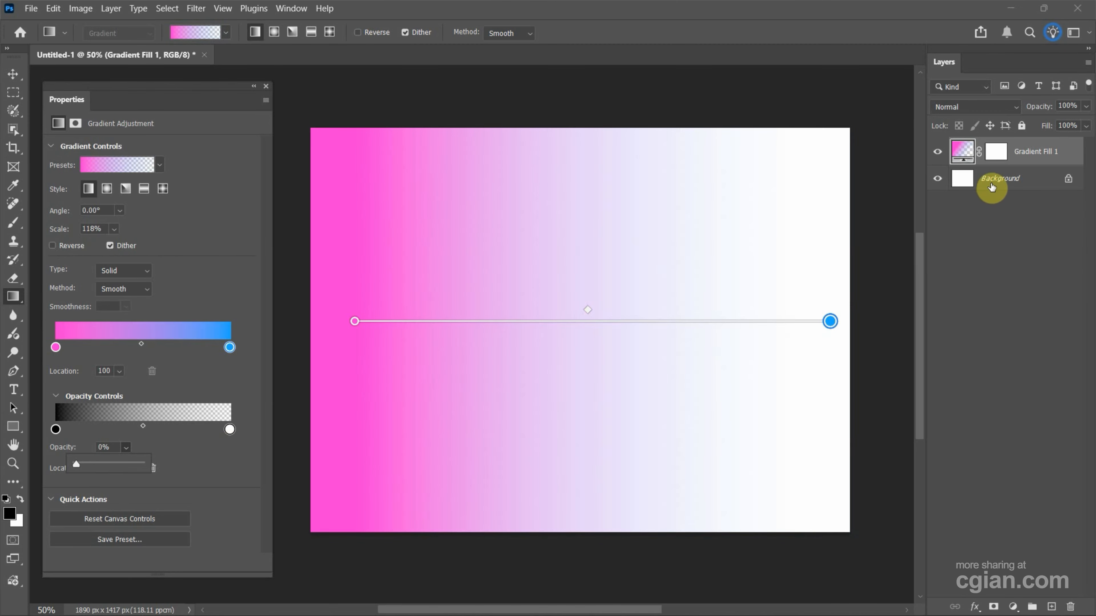
# - Hide the Background layer and reselect the gradient fill layer
pyautogui.click(992, 187)
pyautogui.click(938, 178)
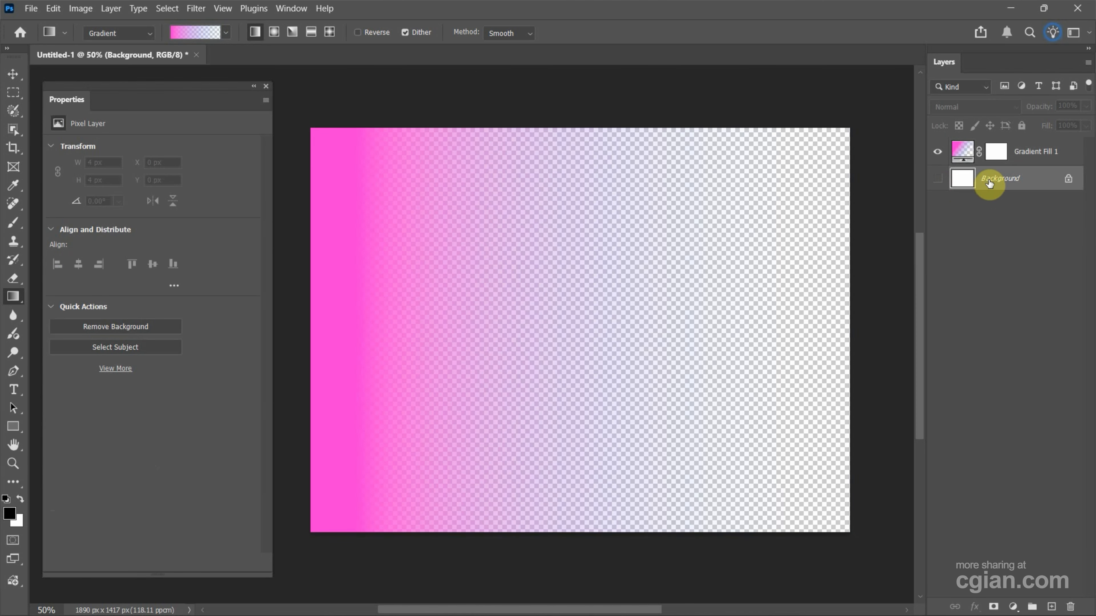
pyautogui.click(968, 156)
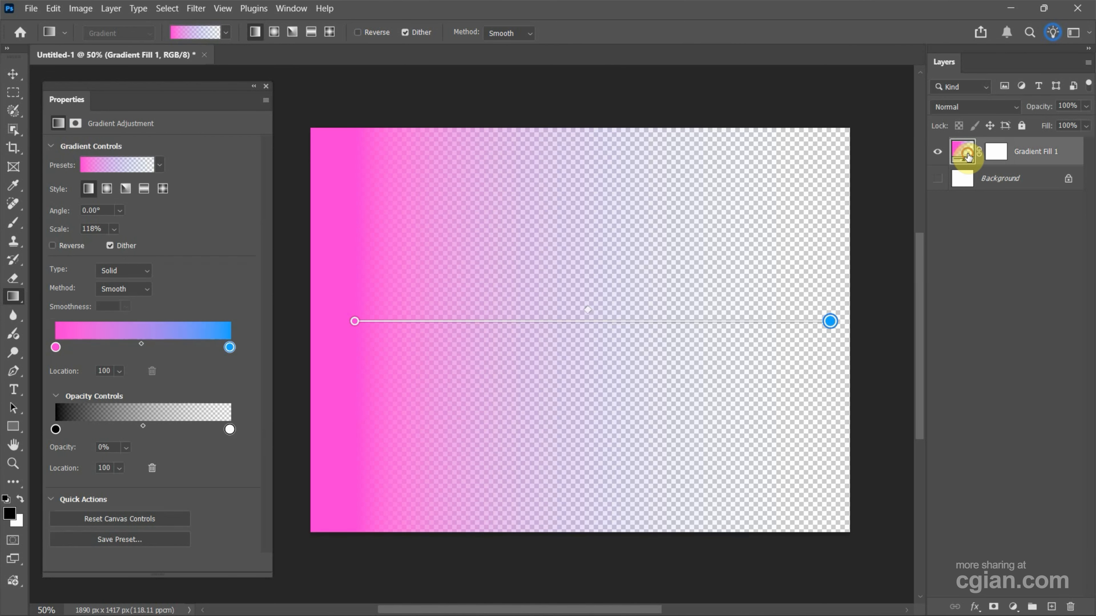
# - Restore the gradient's end opacity stop to 100% opacity
pyautogui.click(126, 449)
pyautogui.moveTo(131, 465); pyautogui.dragTo(217, 464)
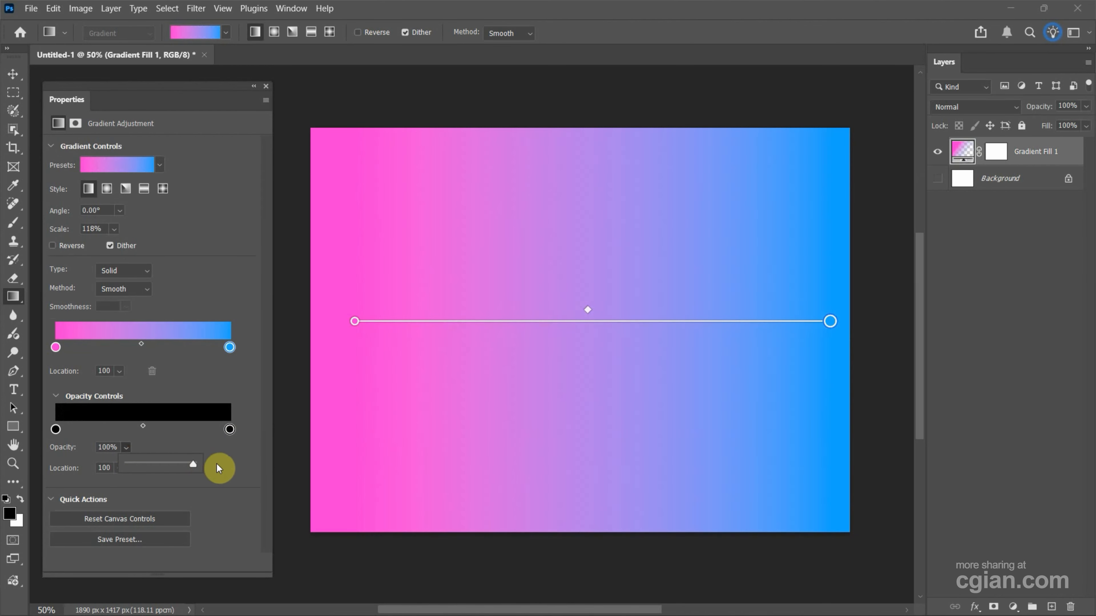
pyautogui.click(221, 465)
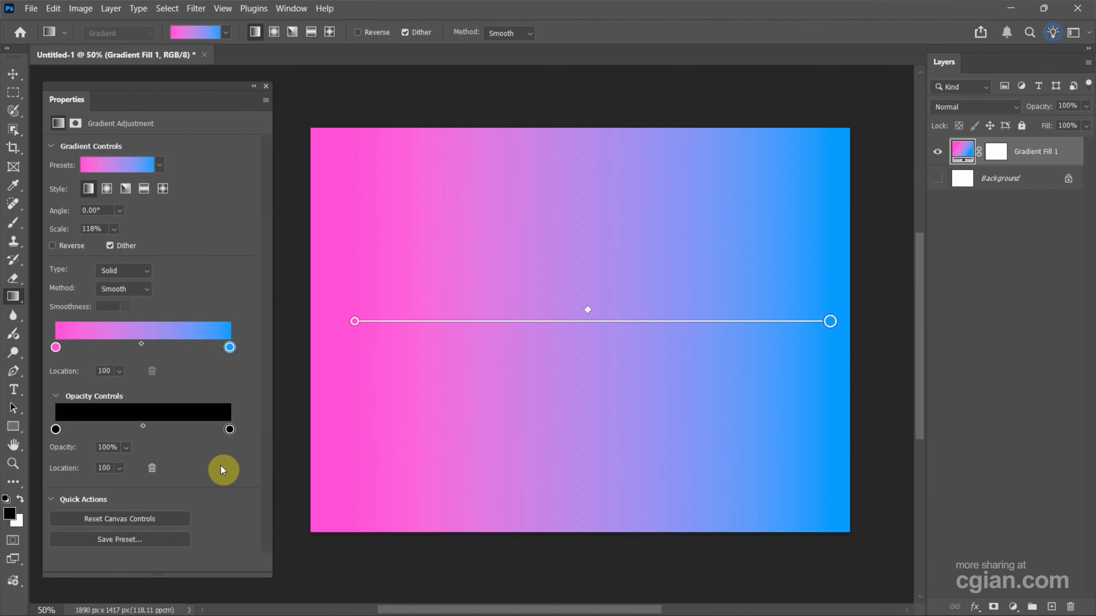
# - Select both the Background and gradient fill layers and flatten the image, discarding the hidden layer
pyautogui.click(1020, 184)
pyautogui.click(1020, 163)
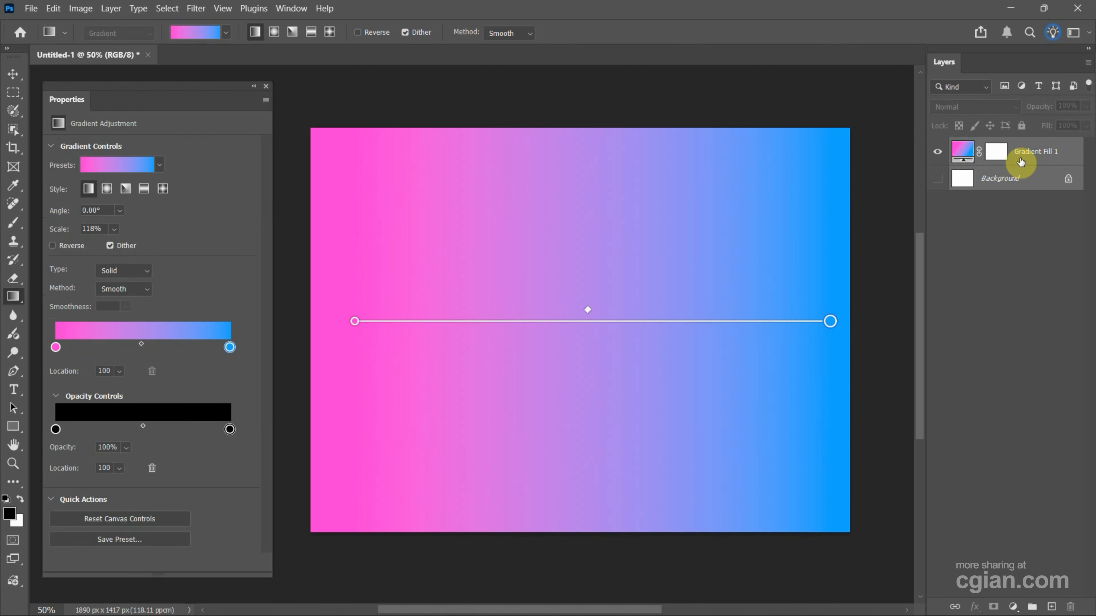
pyautogui.rightClick(1021, 162)
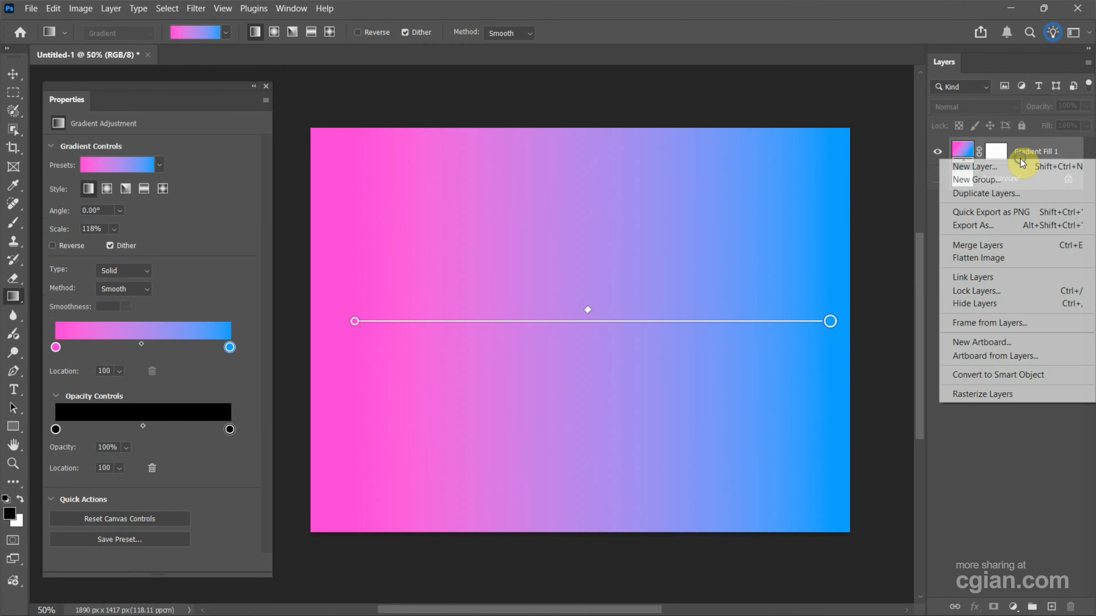
pyautogui.click(1012, 257)
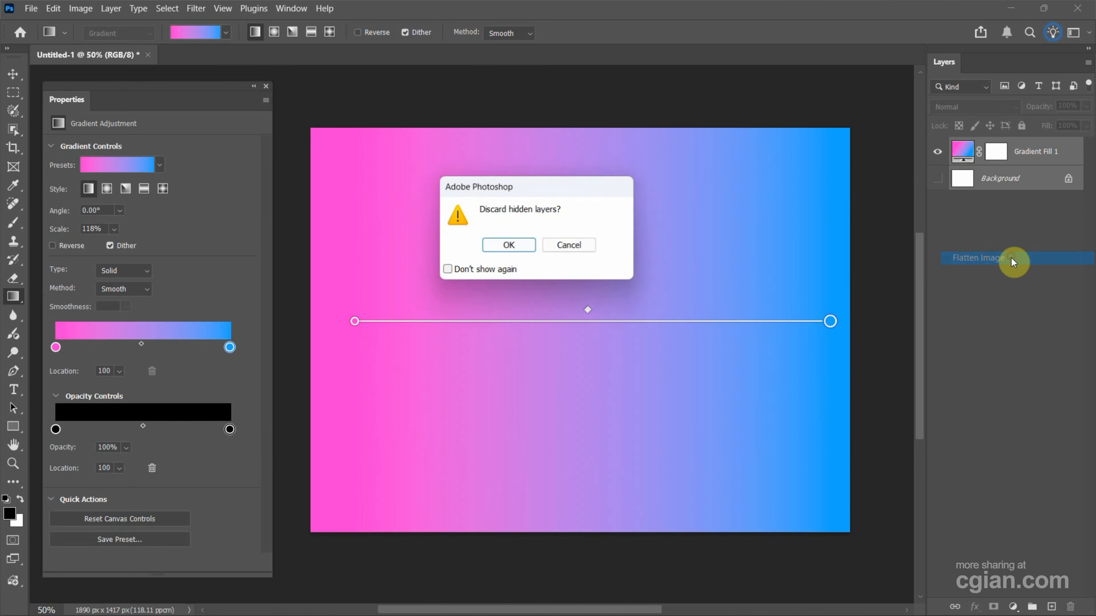
pyautogui.click(506, 250)
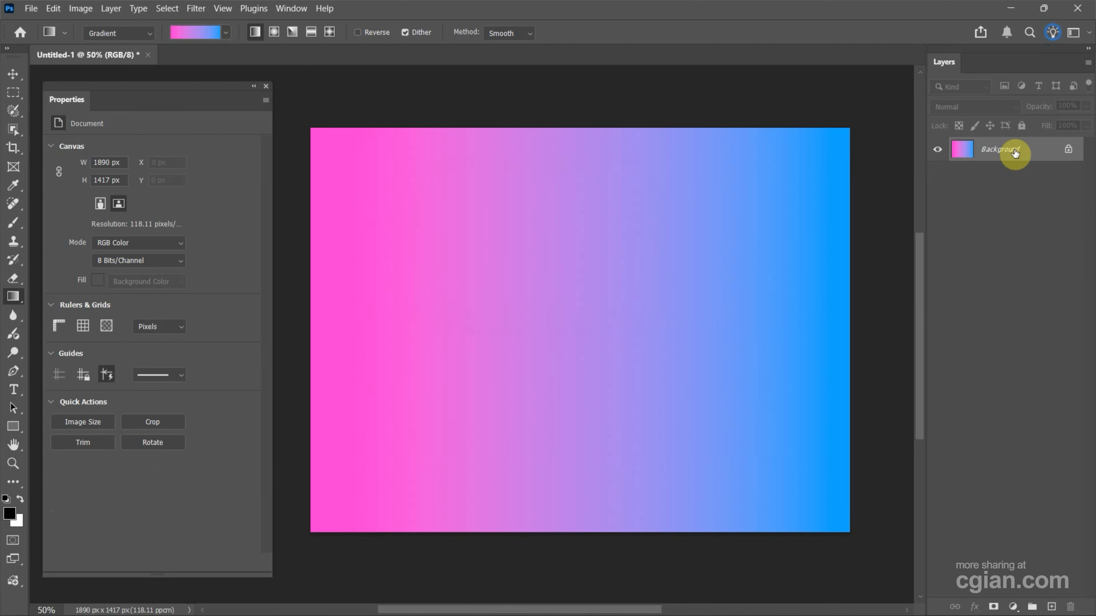